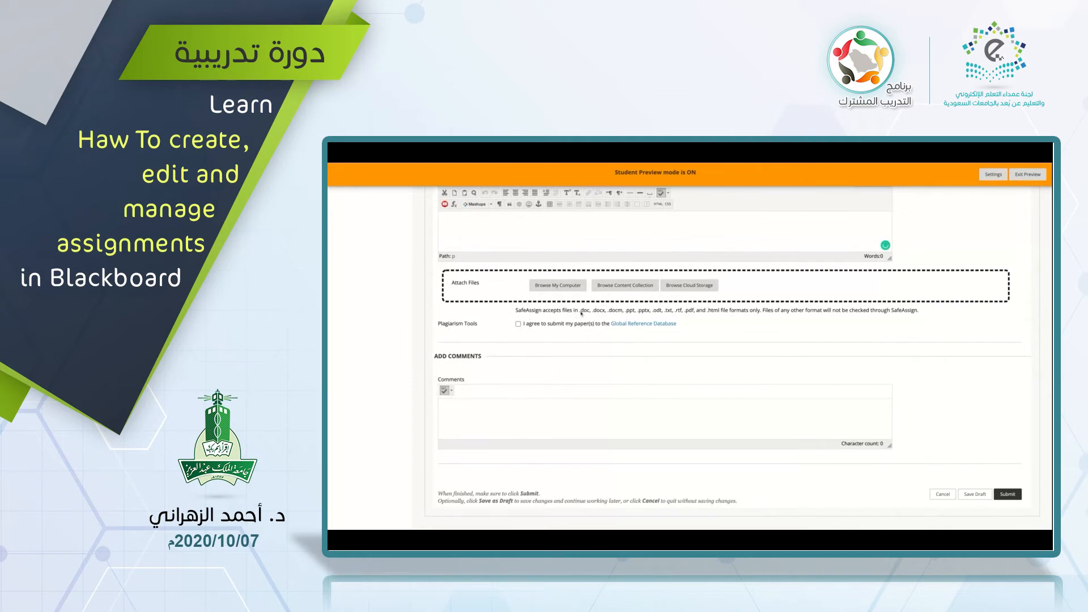
pyautogui.moveTo(581, 311); pyautogui.dragTo(582, 313)
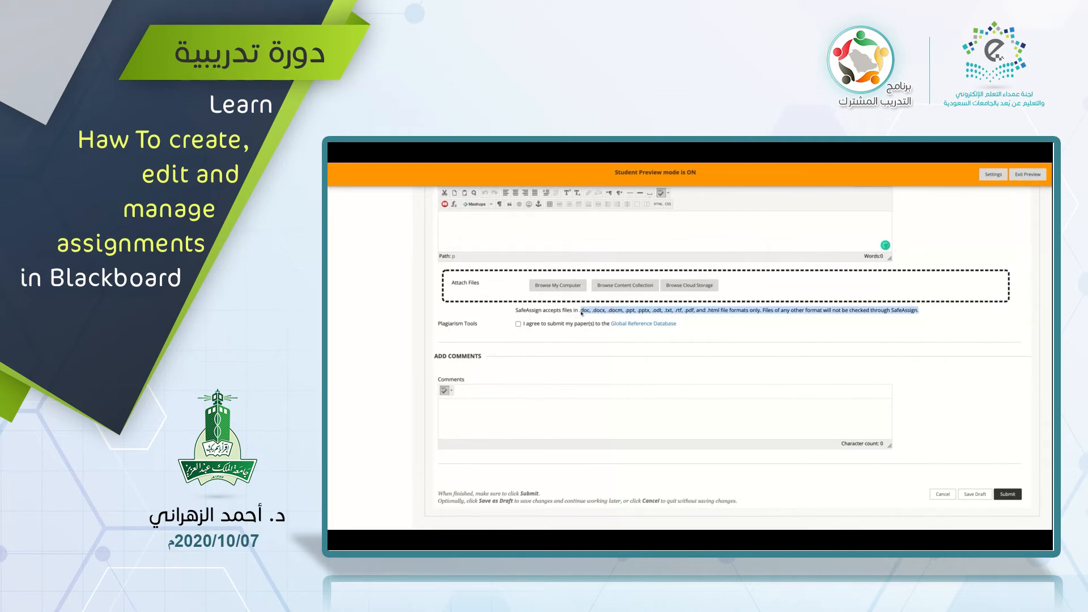
pyautogui.click(864, 338)
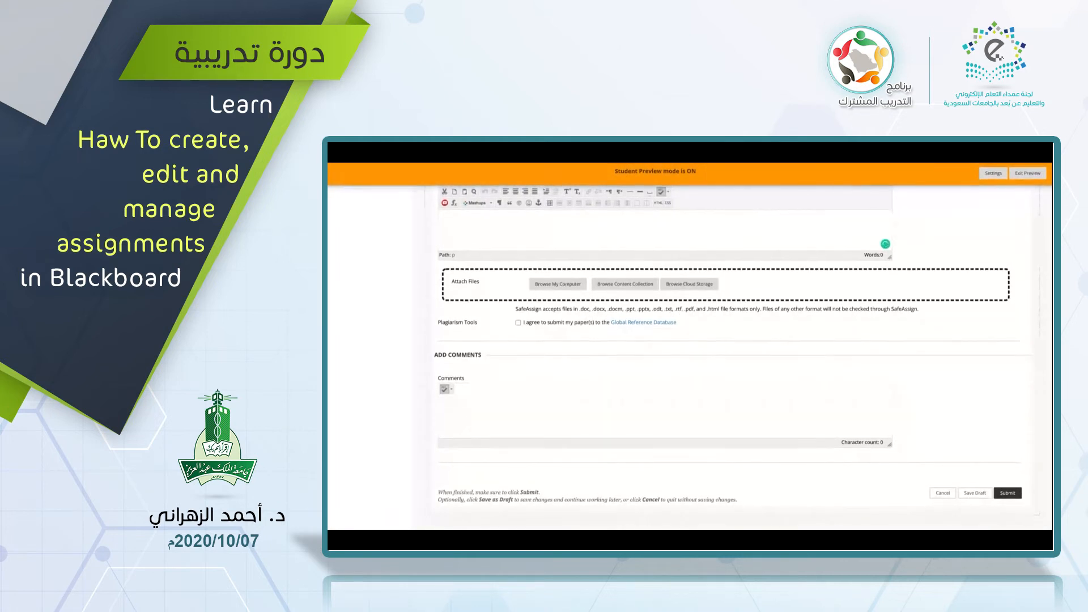
pyautogui.click(558, 413)
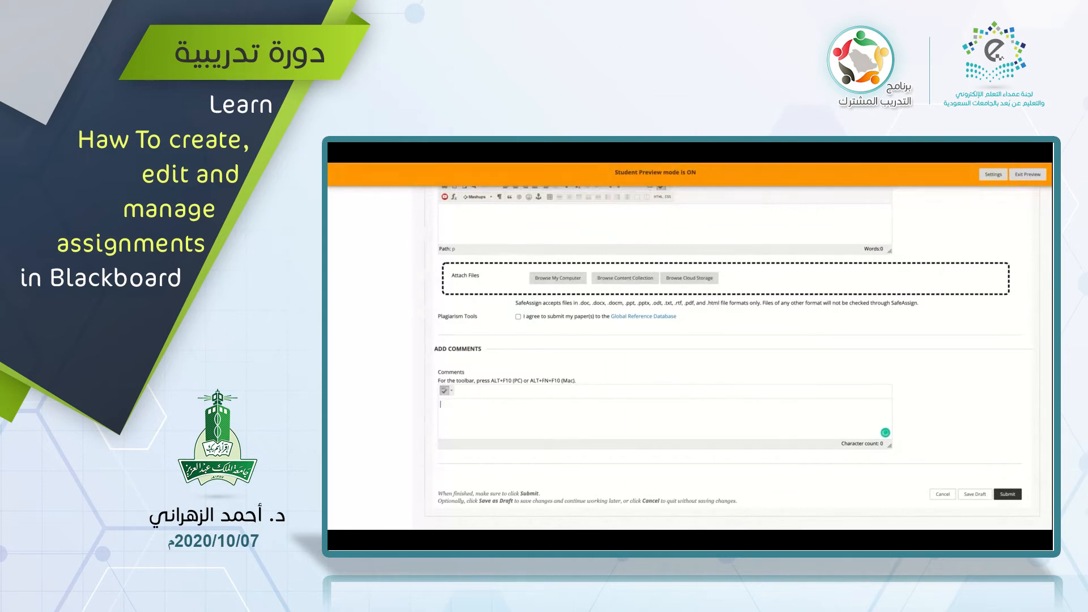
pyautogui.write('bmbbb')
pyautogui.press('BackSpace')
pyautogui.press('BackSpace')
pyautogui.press('BackSpace')
pyautogui.press('BackSpace')
pyautogui.press('BackSpace')
pyautogui.press('BackSpace')
# Attach 2019-ncov-factsheet_TEST.pdf to the assignment and submit it
pyautogui.click(1007, 494)
pyautogui.scroll(1, 761, 297)
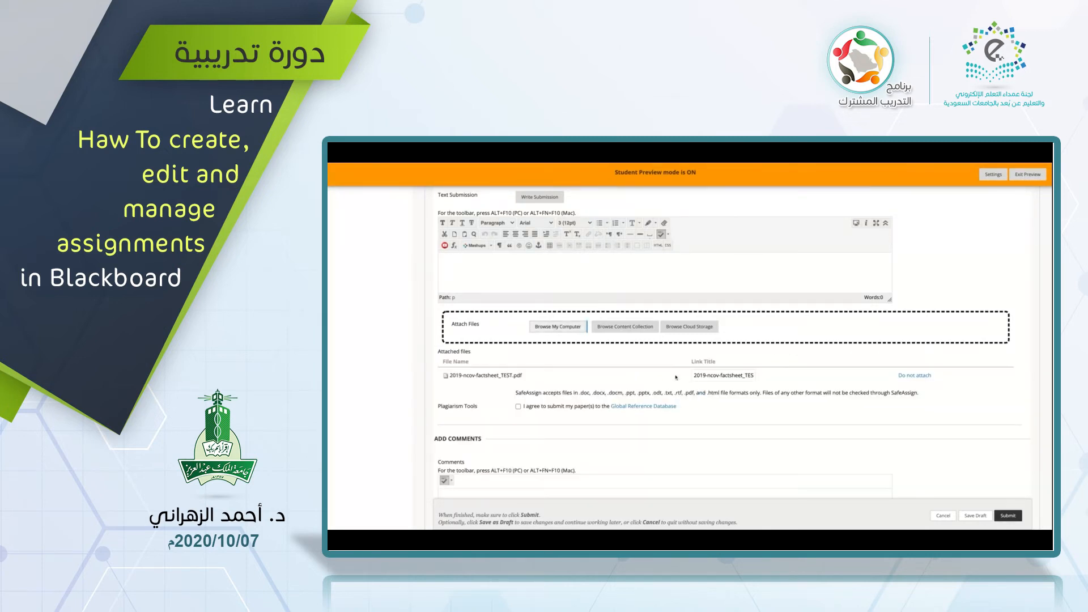
pyautogui.scroll(-3, 884, 442)
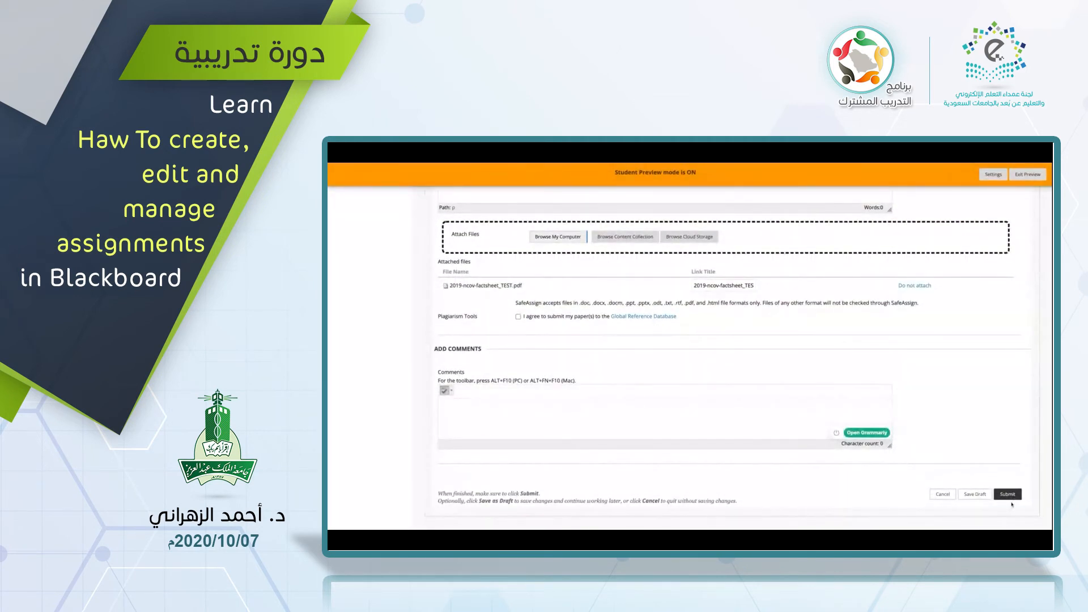
pyautogui.click(1009, 494)
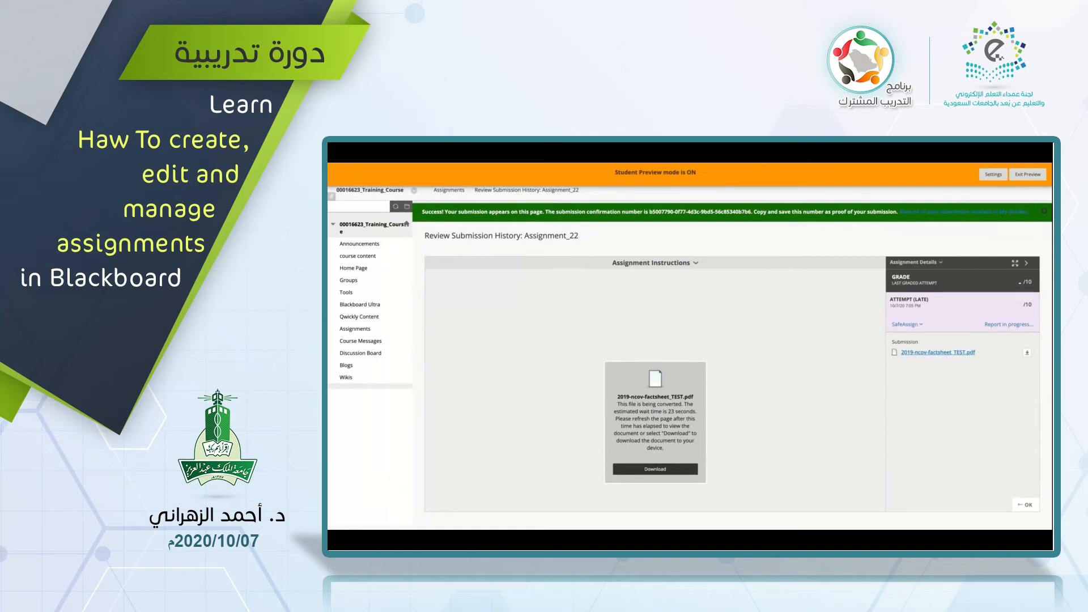
# Exit student preview, keeping the preview user and all data
pyautogui.click(1032, 177)
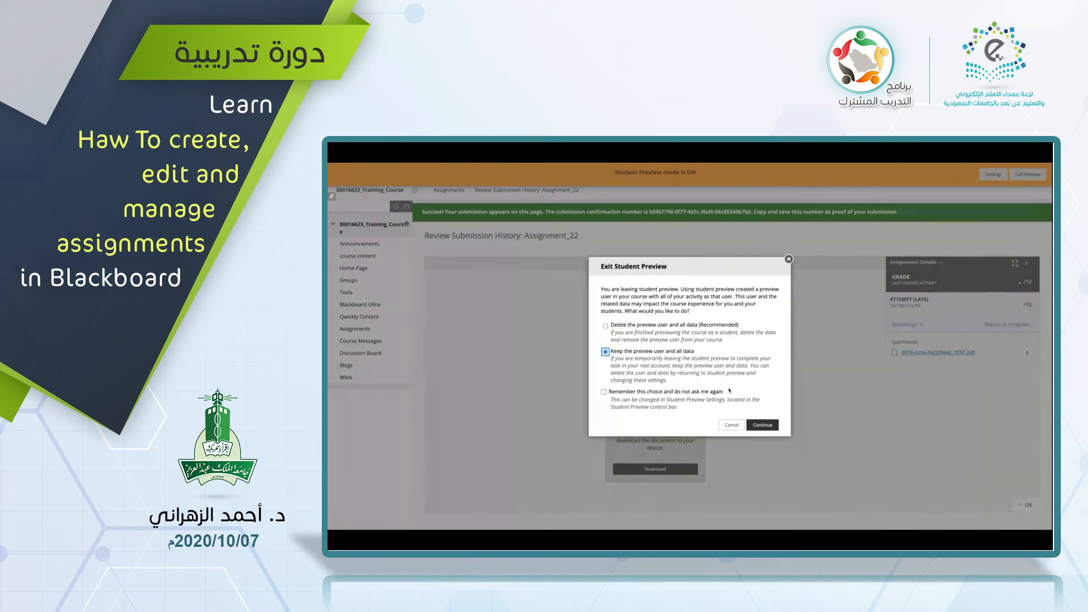
pyautogui.click(763, 425)
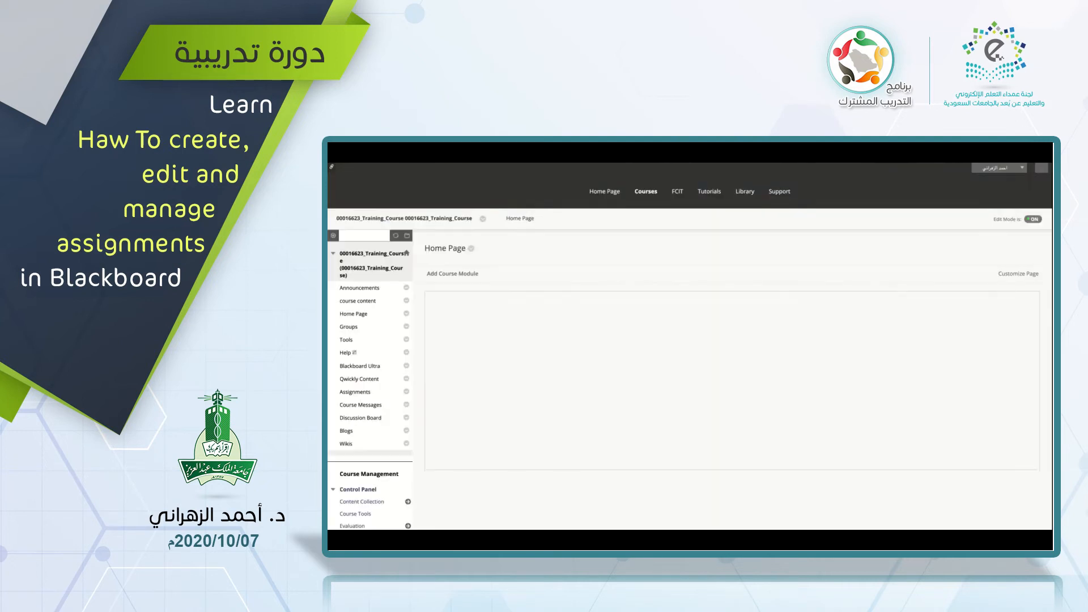
# Open the Grade Center's Assignments view and show the preview user's grade details for Assignment_22
pyautogui.scroll(-1, 962, 281)
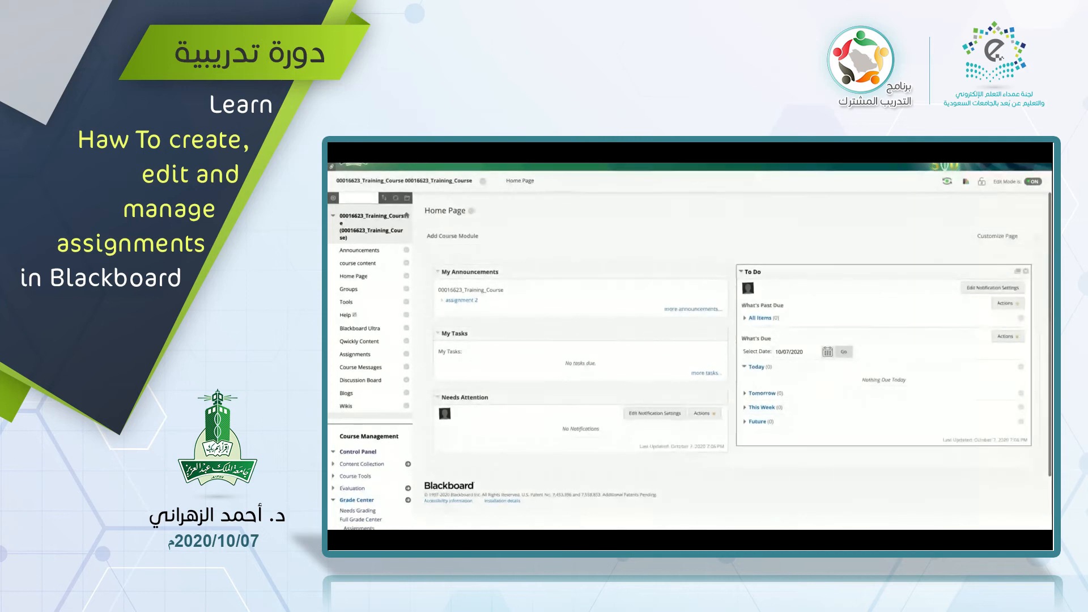
pyautogui.scroll(-1, 941, 309)
pyautogui.scroll(2, 920, 335)
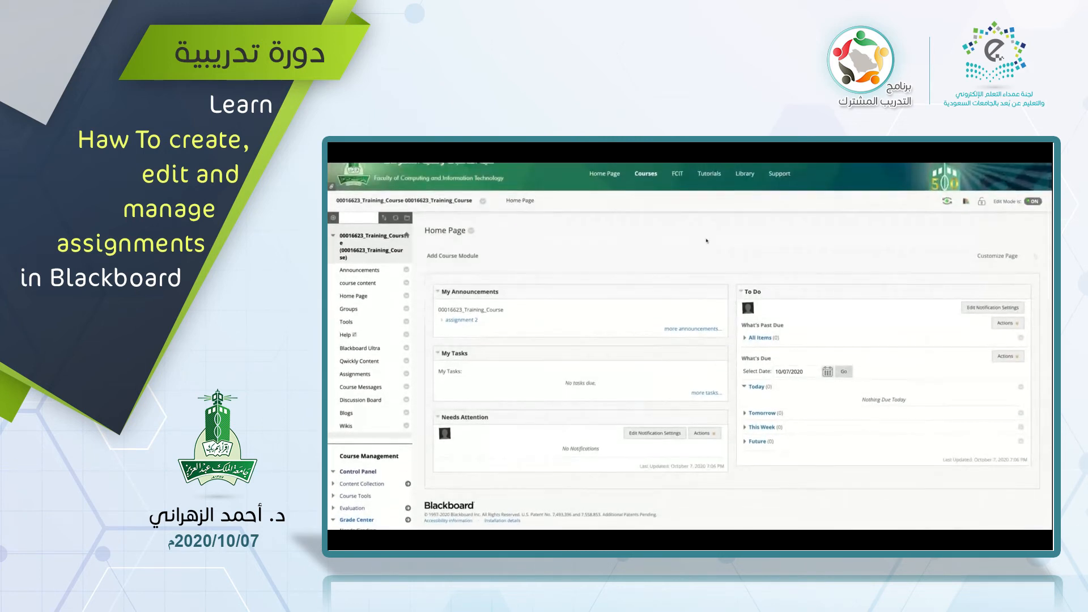
pyautogui.scroll(-5, 707, 240)
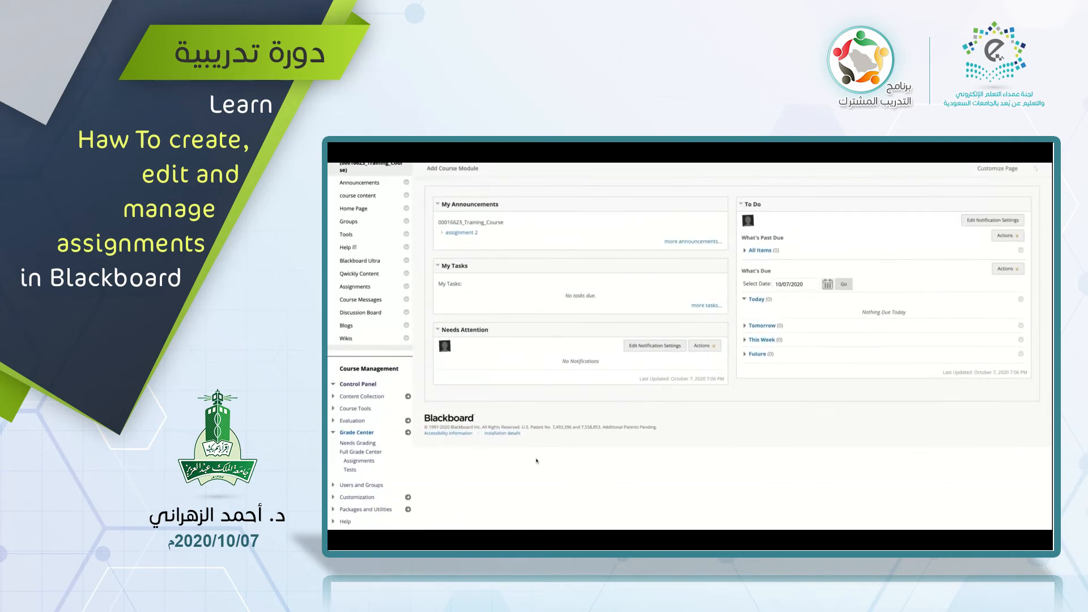
pyautogui.click(359, 460)
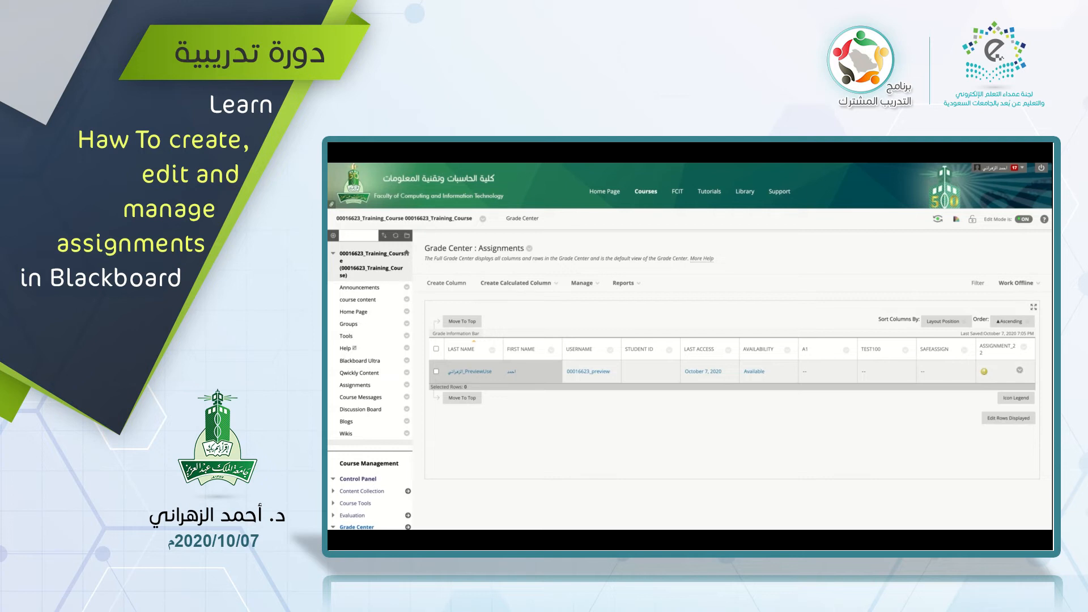
pyautogui.click(1020, 371)
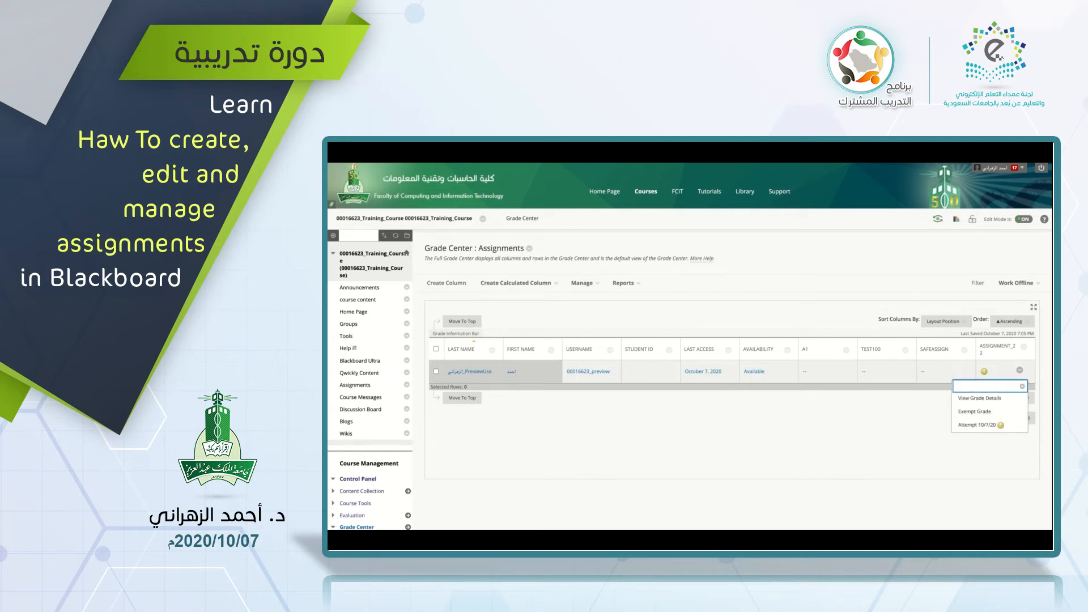
pyautogui.click(986, 400)
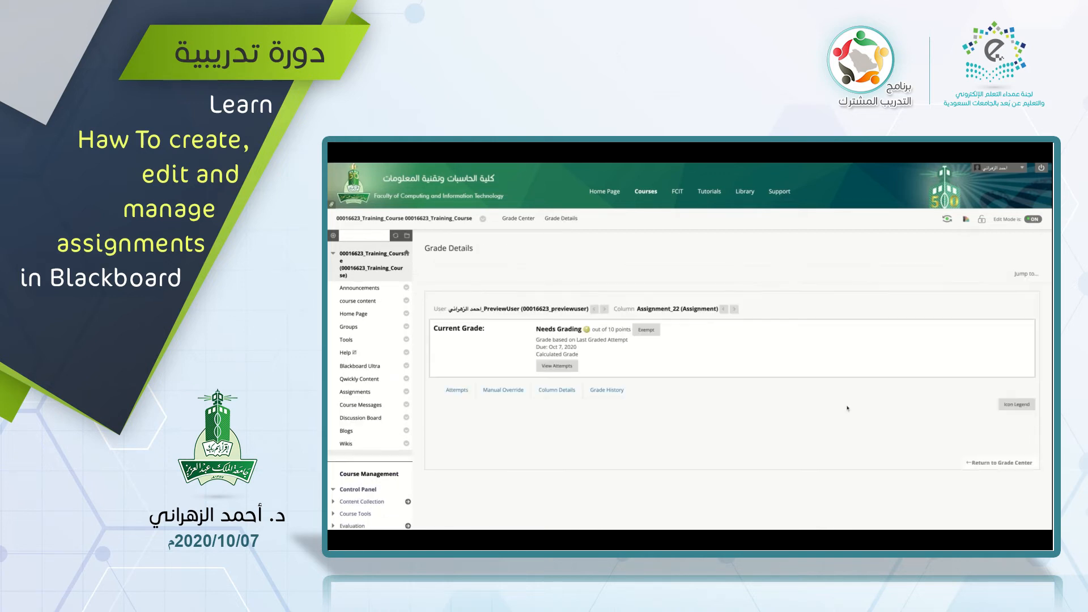
# Review the preview user's grade details and open the submitted Assignment_22 attempt for grading
pyautogui.scroll(-2, 847, 407)
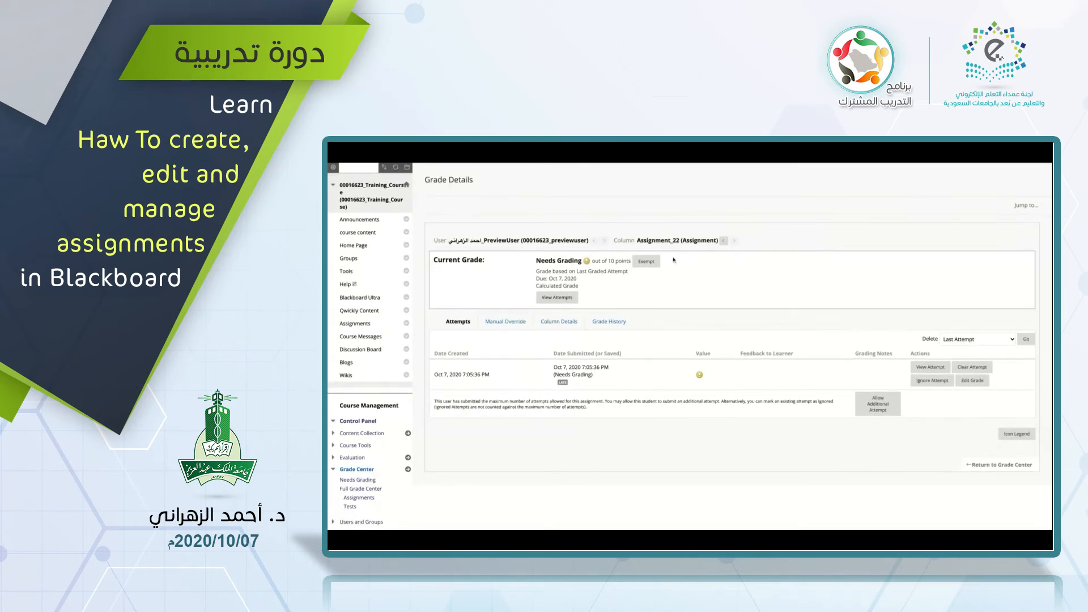
pyautogui.moveTo(449, 240); pyautogui.dragTo(574, 241)
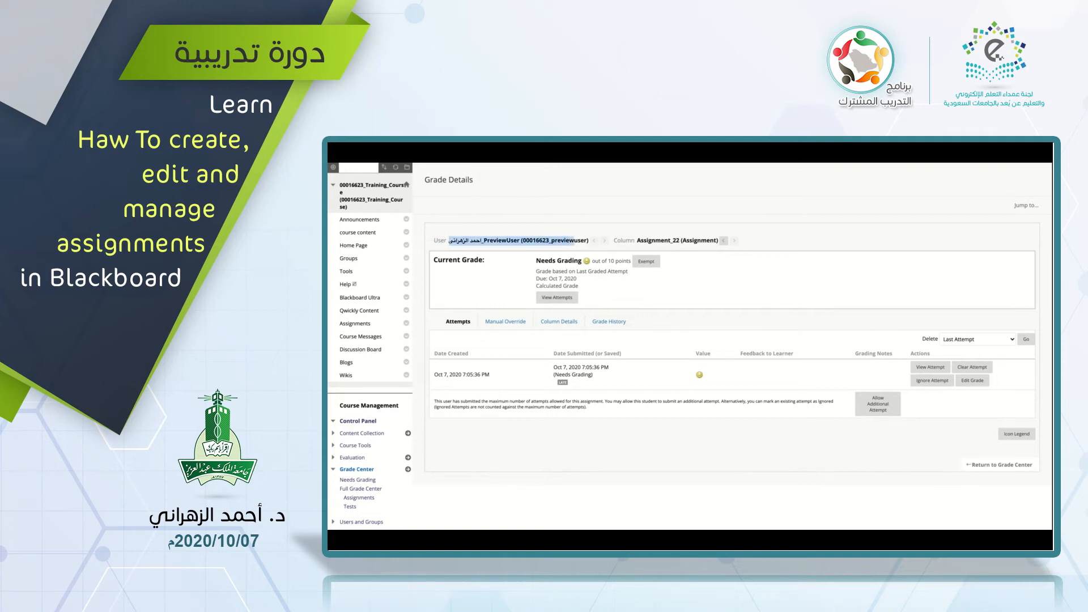
pyautogui.click(559, 240)
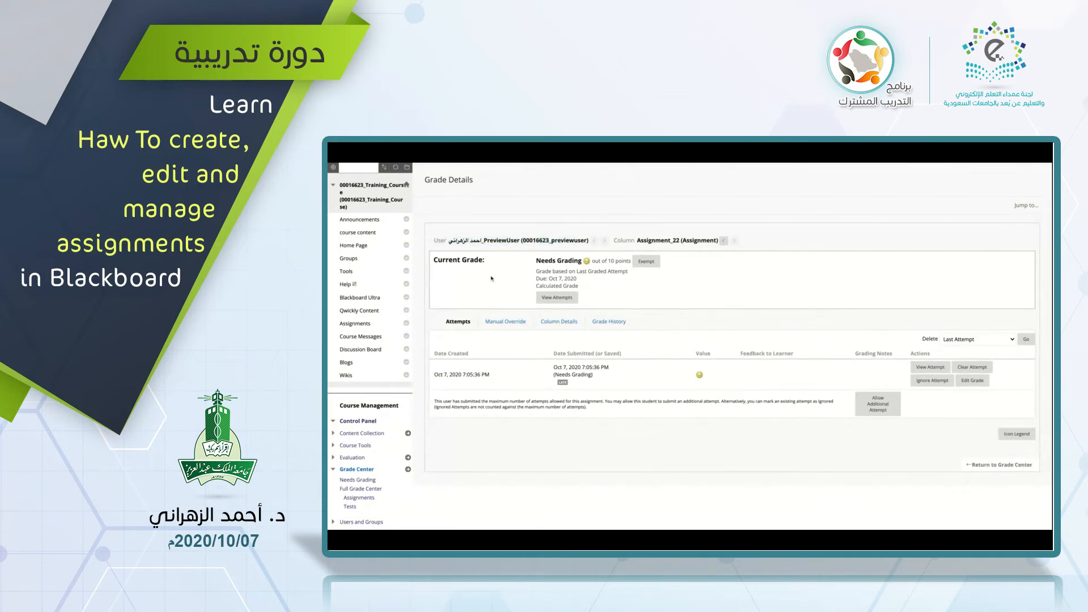
pyautogui.scroll(2, 496, 340)
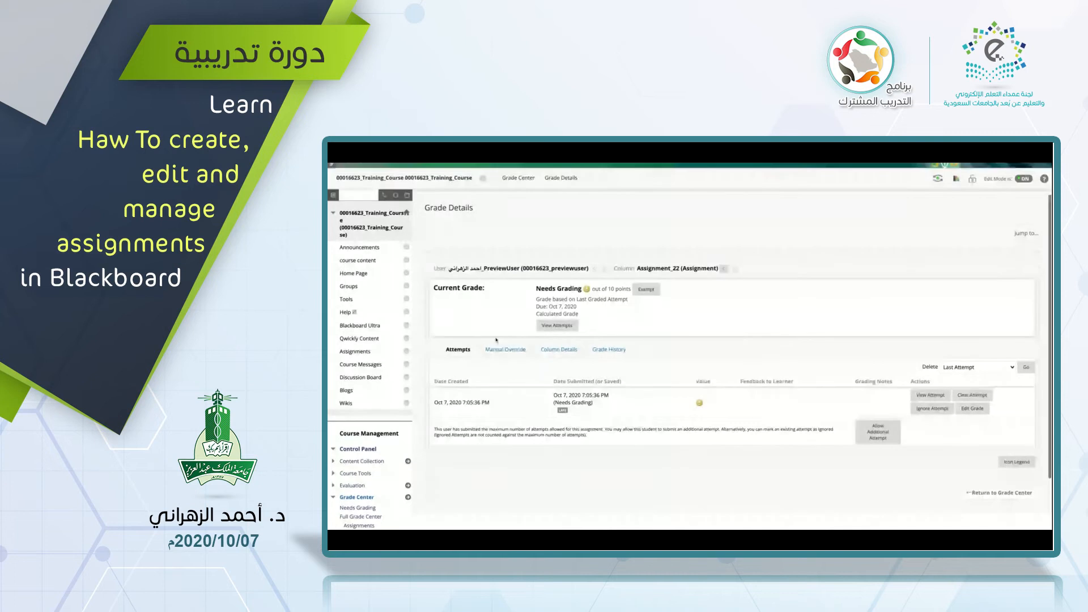
pyautogui.scroll(-1, 674, 283)
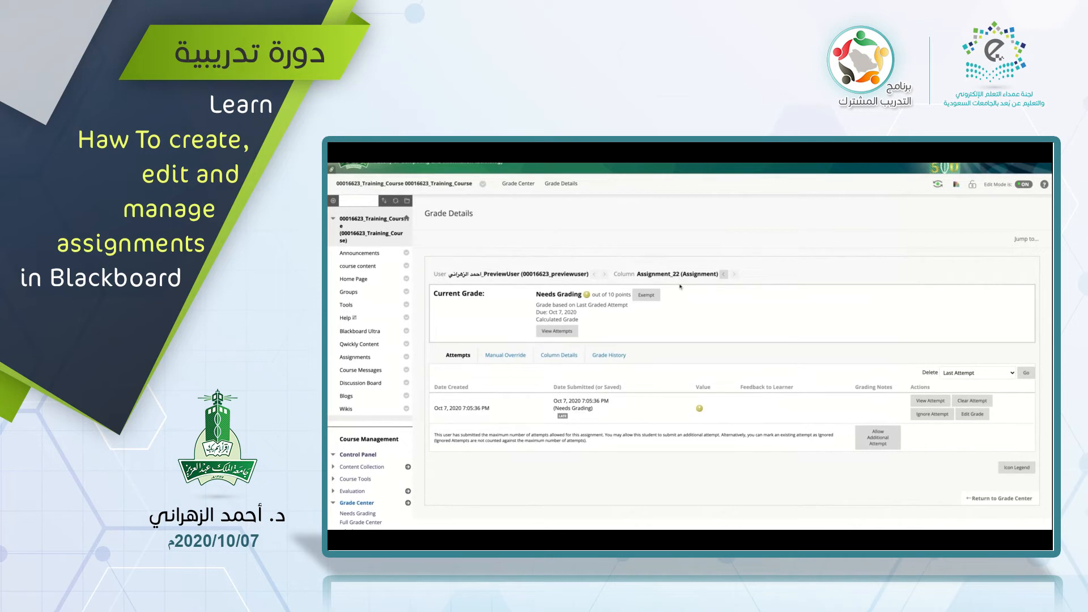
pyautogui.scroll(-3, 680, 286)
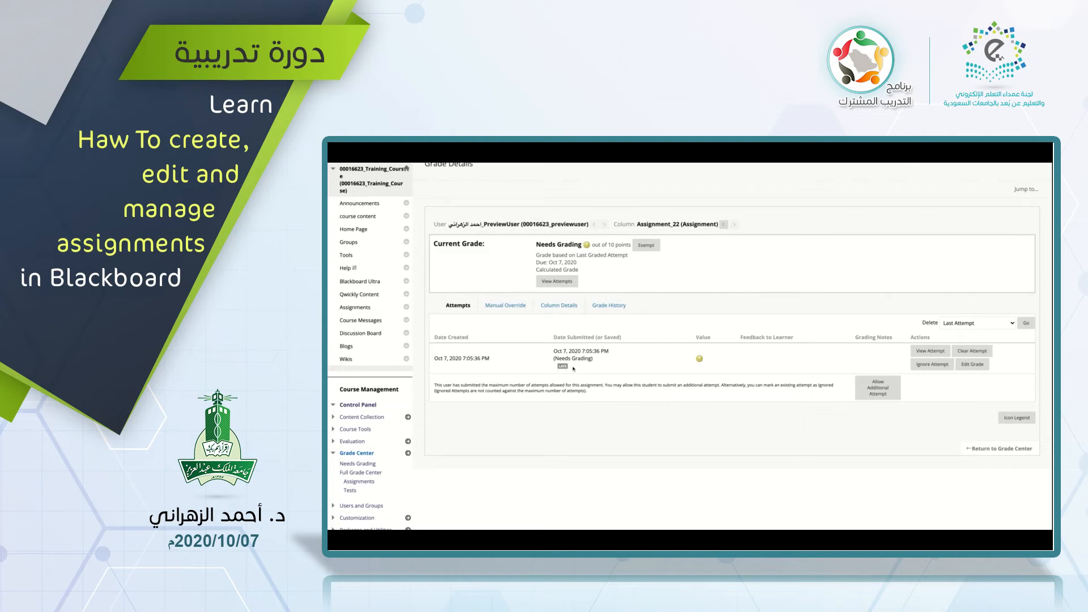
pyautogui.click(568, 282)
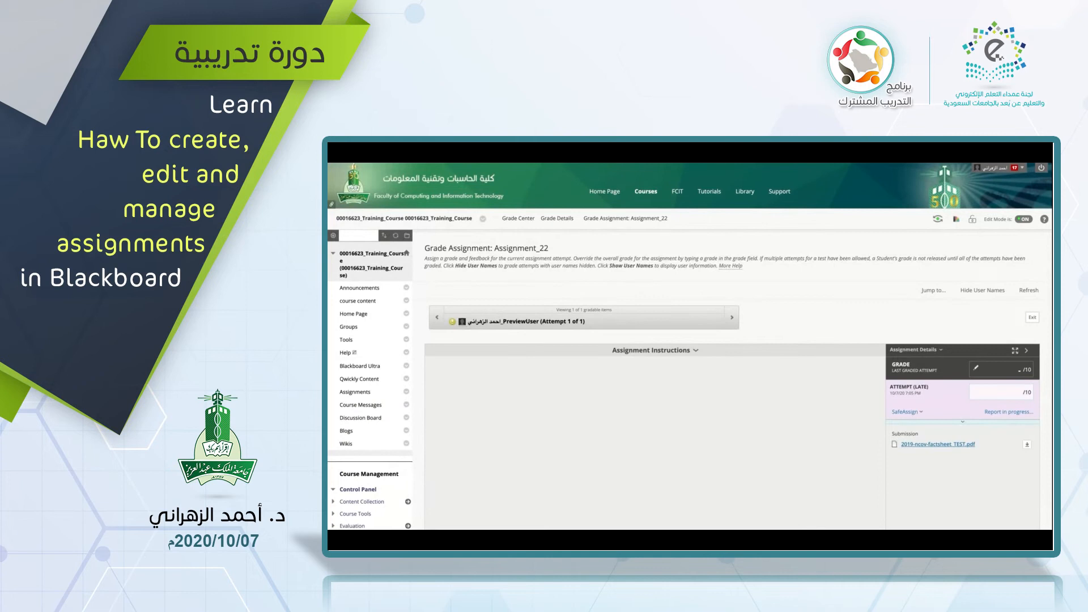
# Look through the submitted PDF and the assignment details on the grading page
pyautogui.scroll(-3, 830, 348)
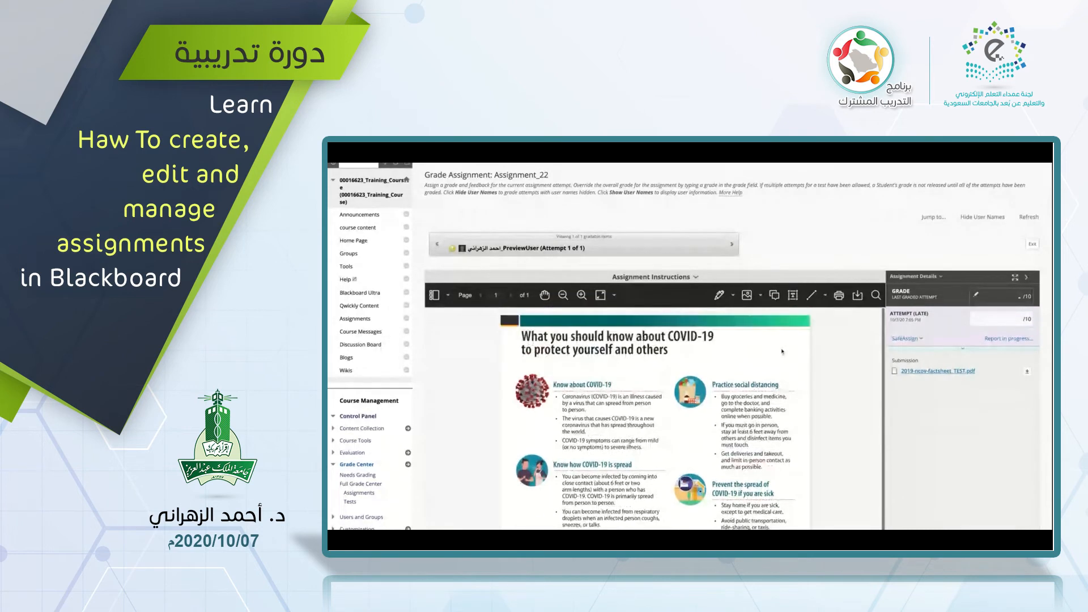
pyautogui.scroll(-2, 782, 351)
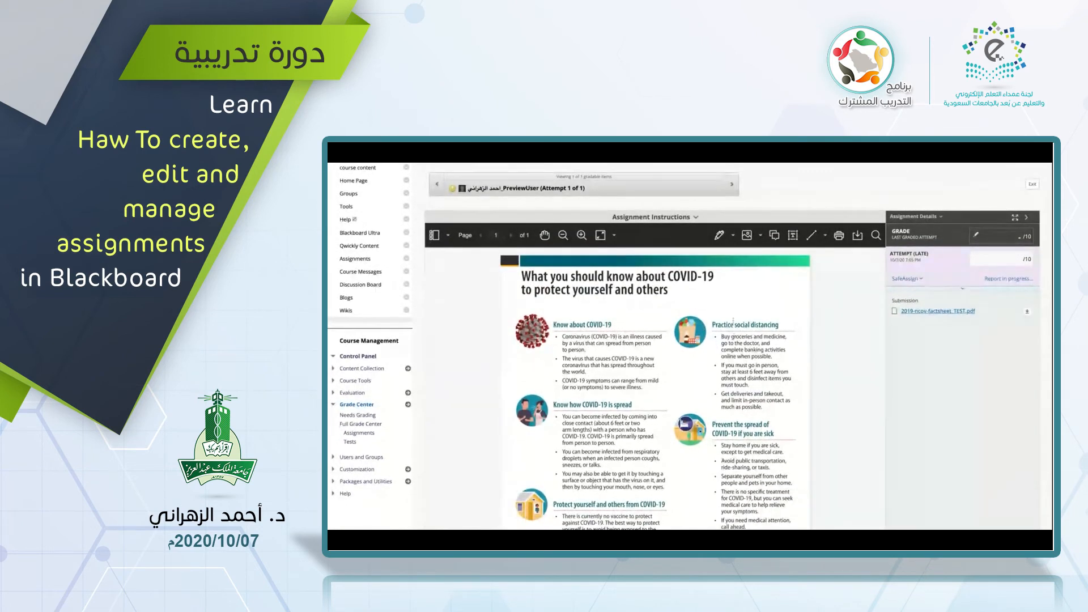
pyautogui.scroll(1, 504, 225)
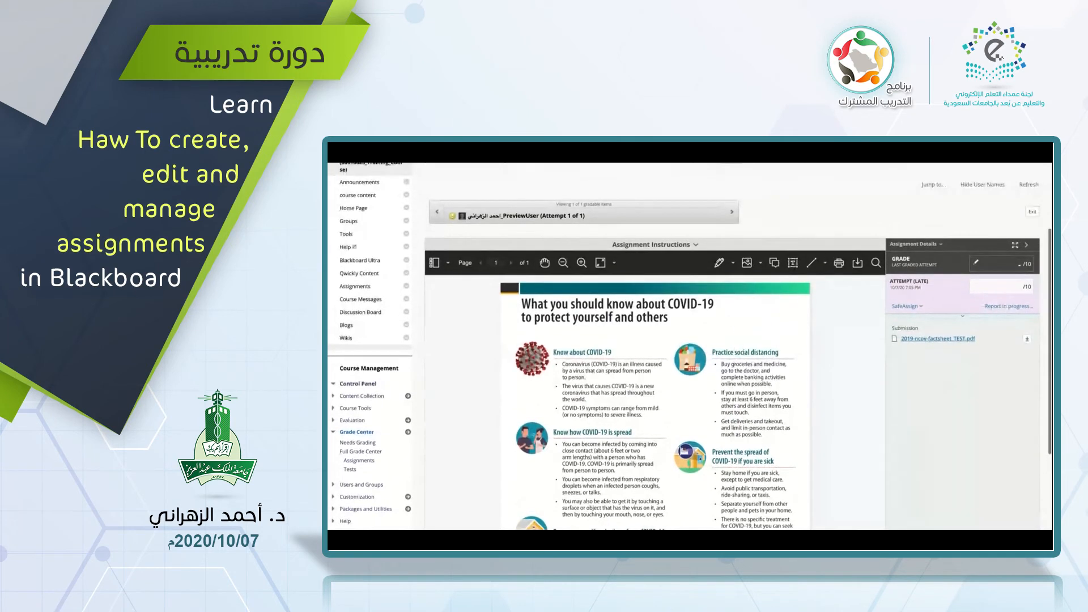
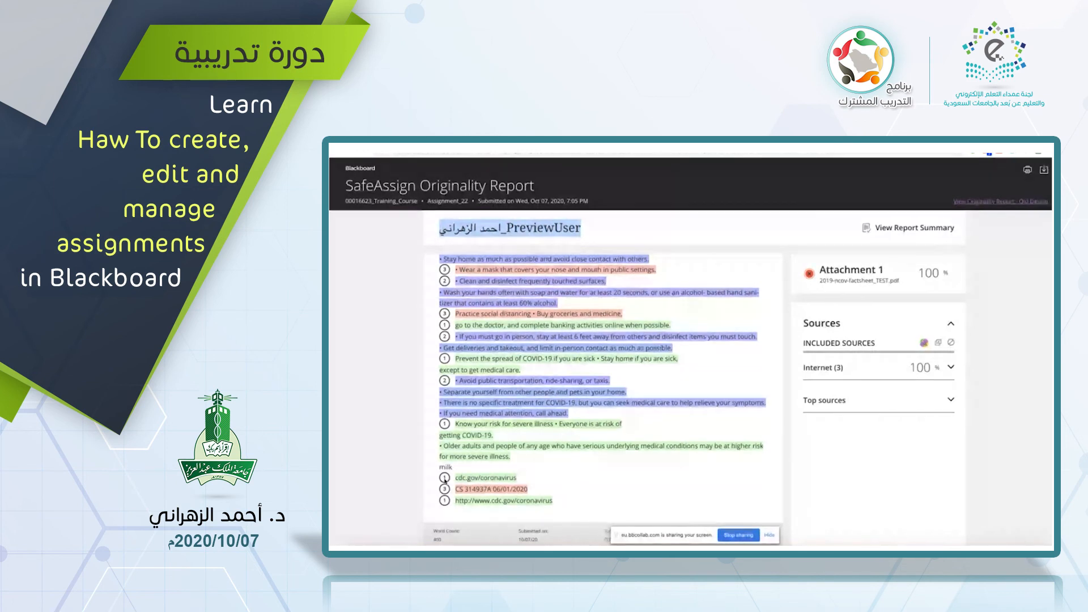
# Expand the top sources in the SafeAssign Originality Report and compare them with the colour-highlighted passages in the paper
pyautogui.click(950, 401)
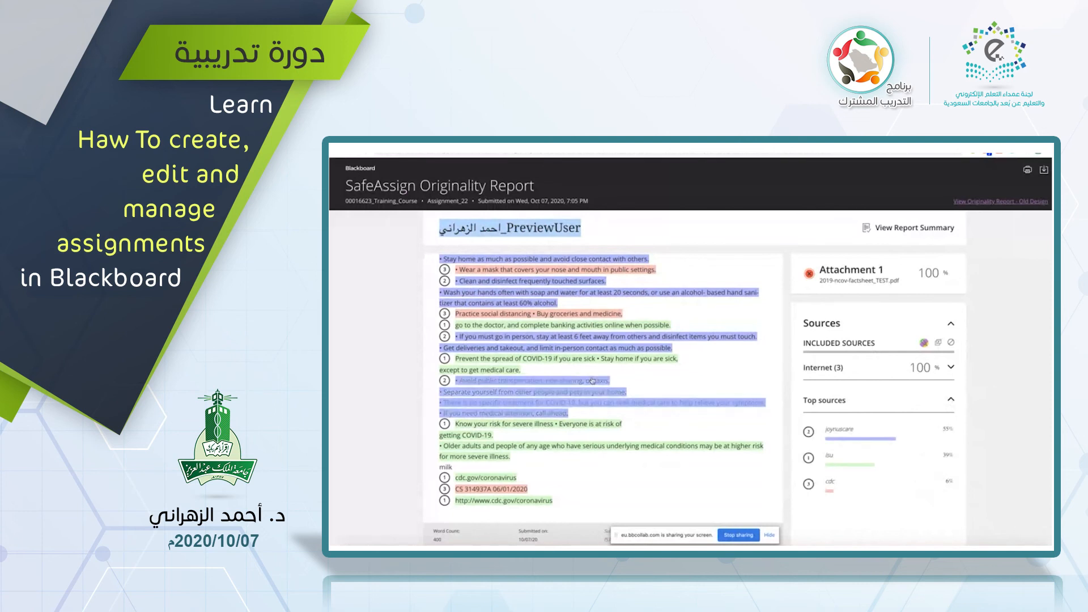
pyautogui.scroll(3, 592, 381)
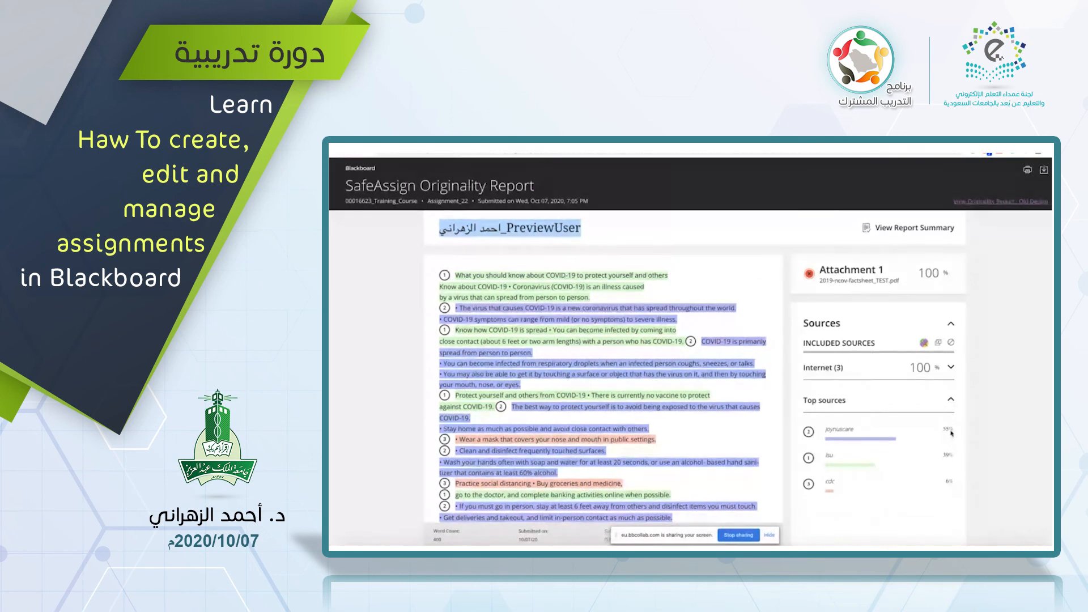
pyautogui.scroll(-1, 567, 424)
pyautogui.scroll(-3, 567, 424)
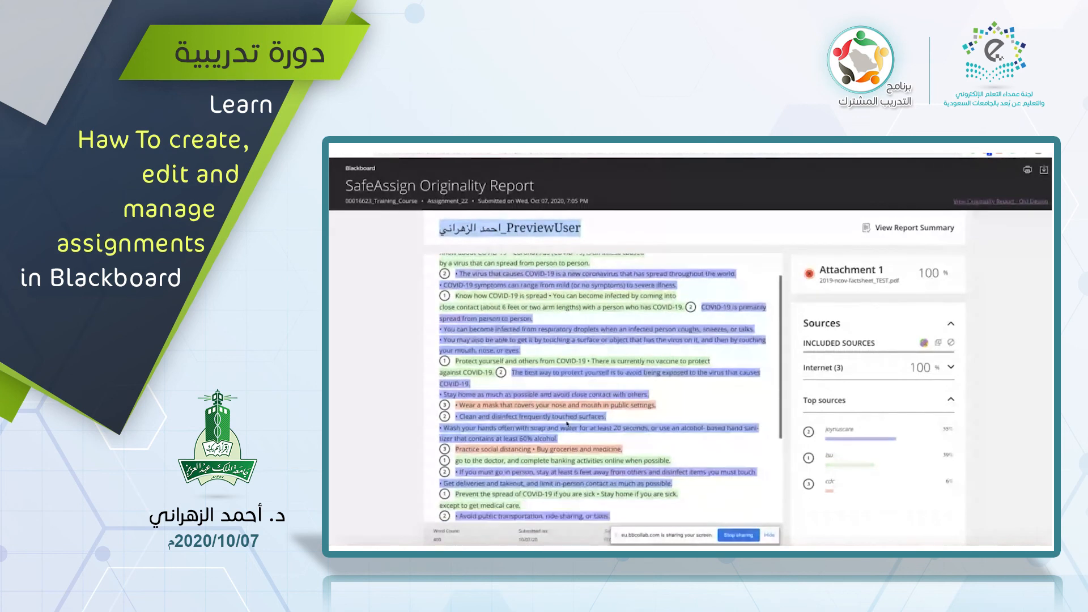
pyautogui.scroll(-2, 519, 409)
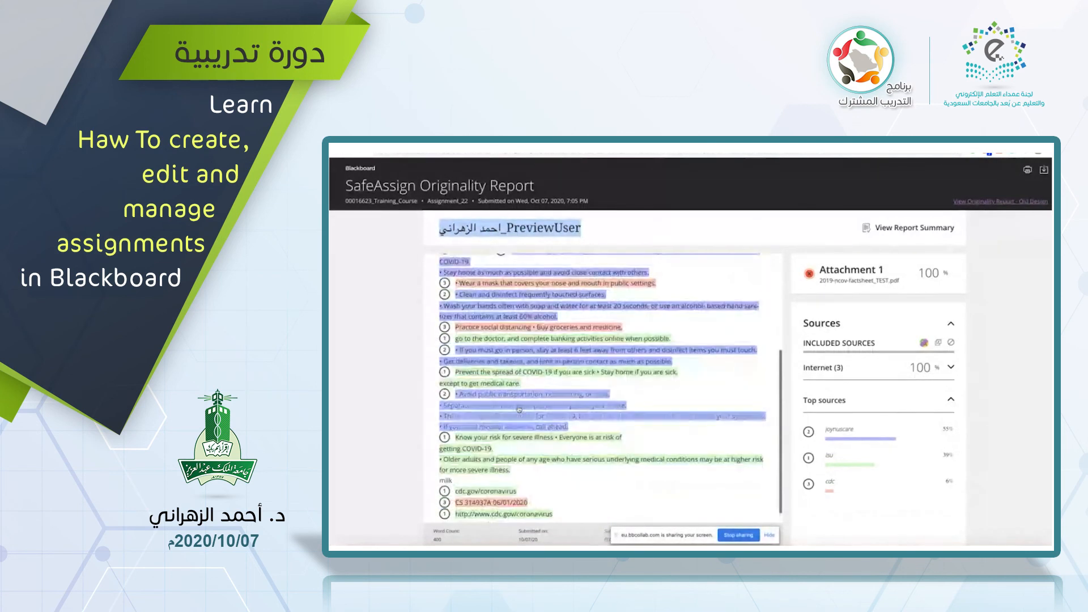
pyautogui.scroll(2, 519, 410)
pyautogui.scroll(1, 519, 409)
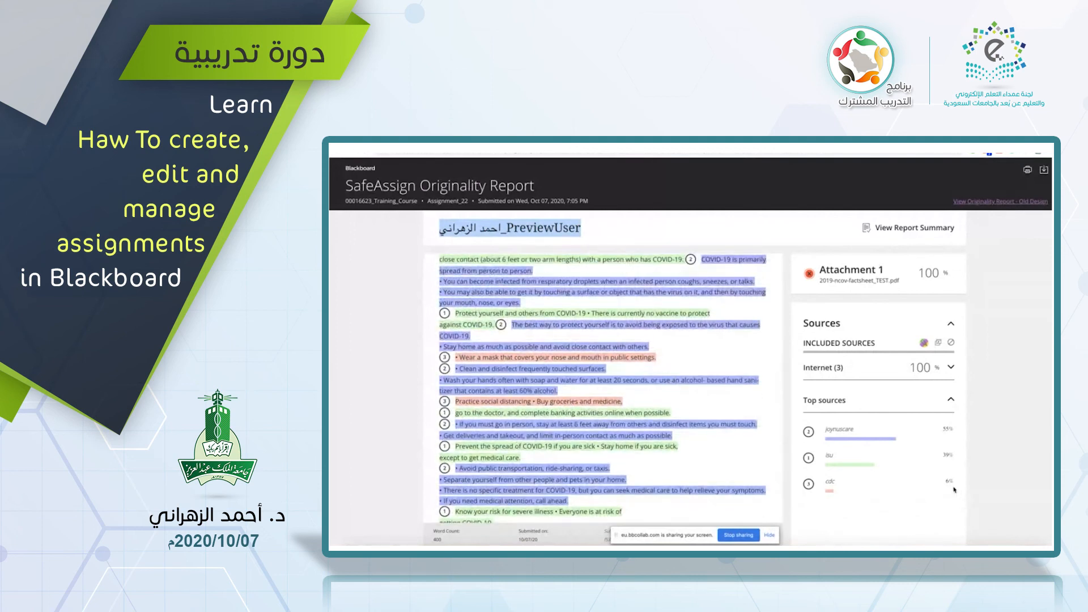
pyautogui.scroll(3, 728, 405)
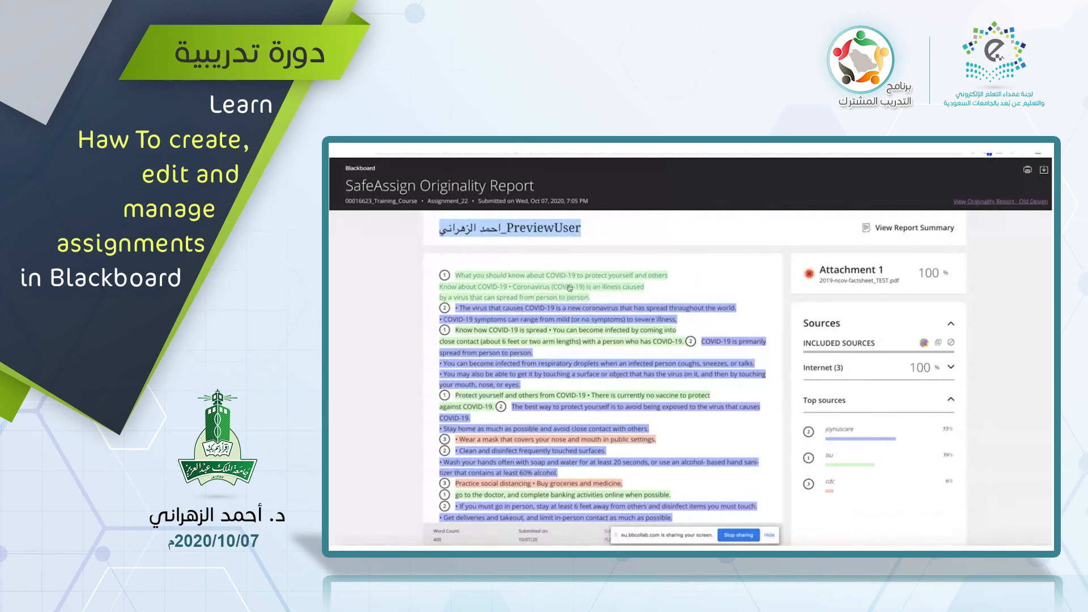
# Show the match details of the paper's first highlighted passage to compare it with the original source
pyautogui.click(602, 290)
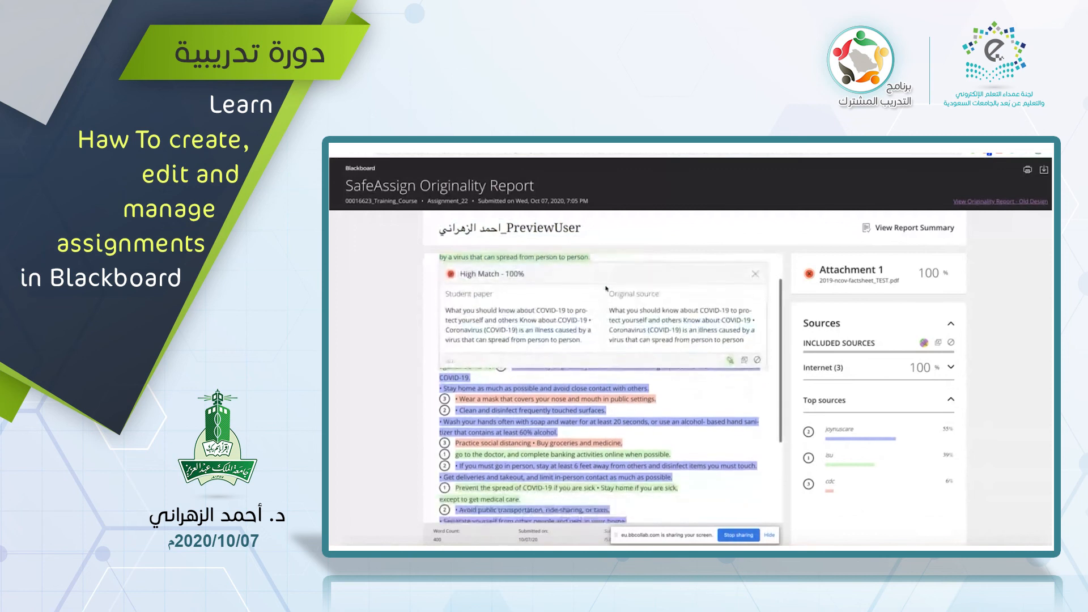
pyautogui.scroll(1, 606, 289)
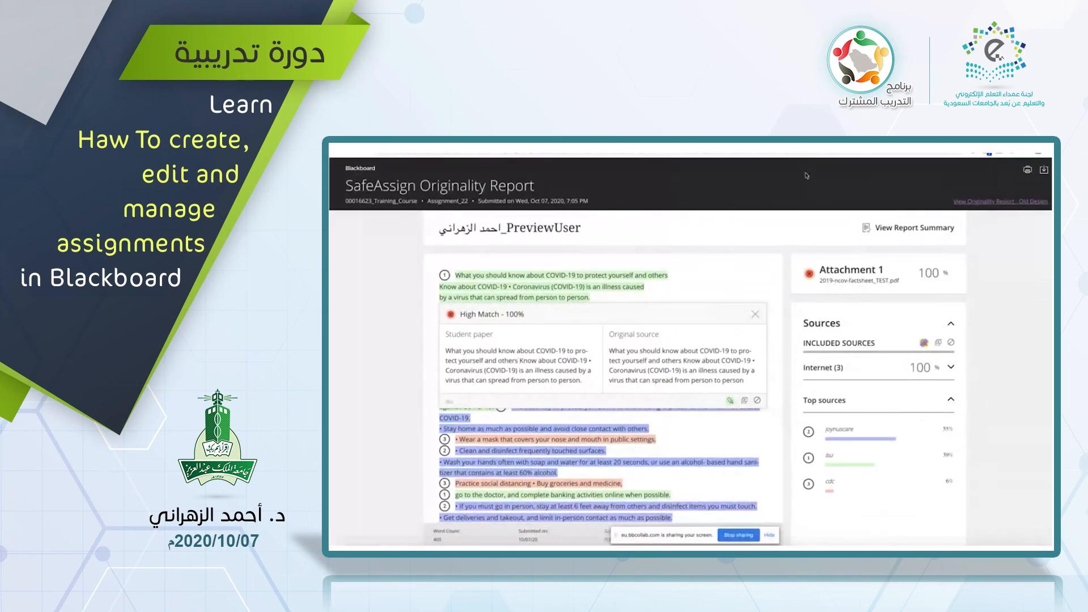
# Switch to the Collaborate session to check the Everyone chat, and return to the originality report's match details
pyautogui.click(794, 137)
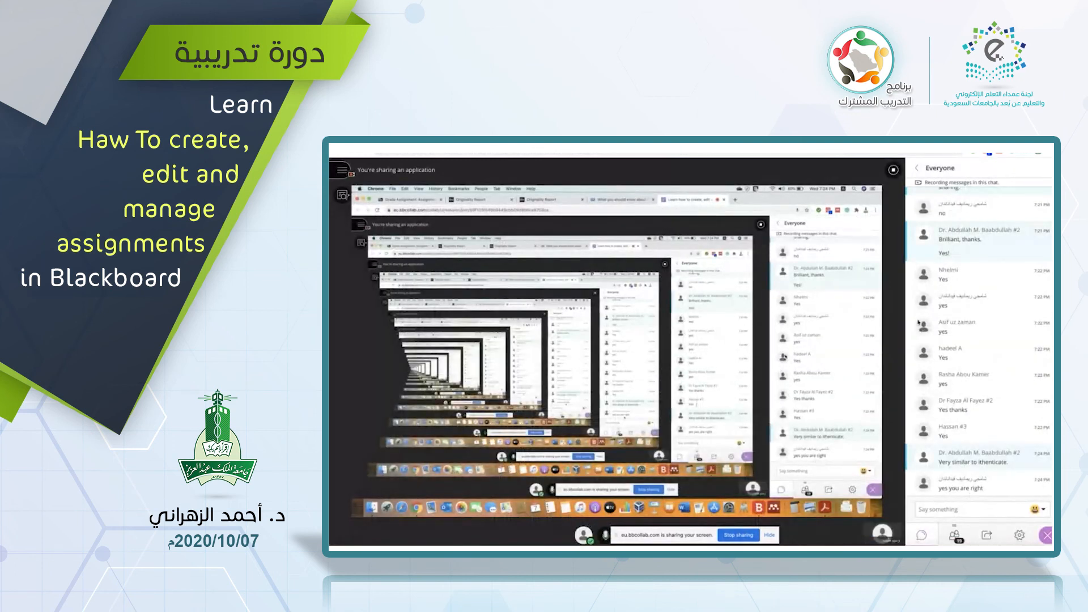
pyautogui.click(620, 136)
pyautogui.scroll(-2, 657, 314)
pyautogui.scroll(1, 668, 378)
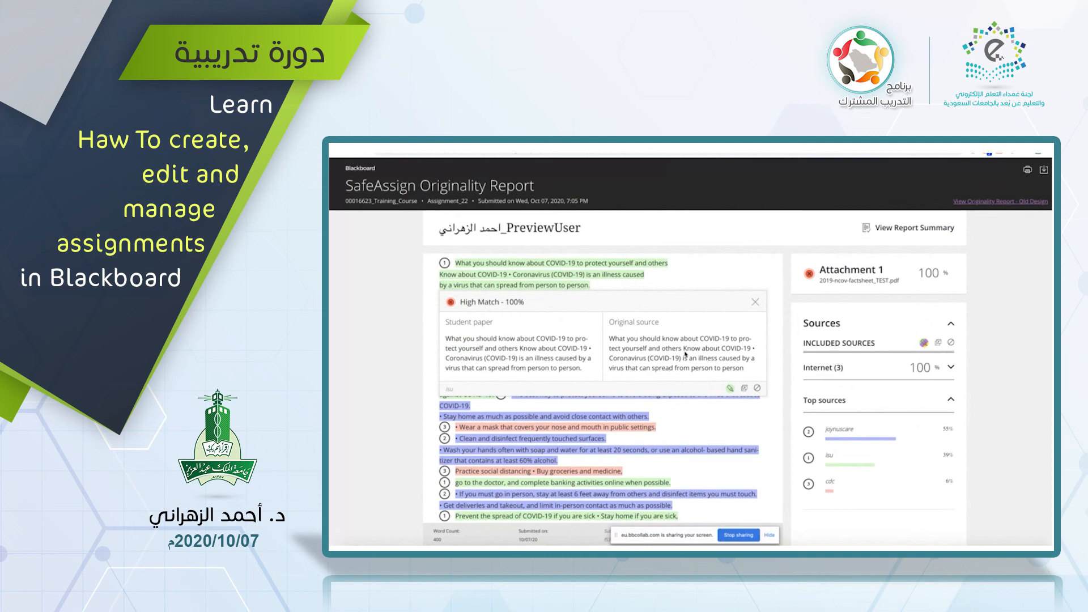
# Compare the match details of the passages on person-to-person spread and on wearing a mask with their original sources, closing each comparison
pyautogui.click(755, 304)
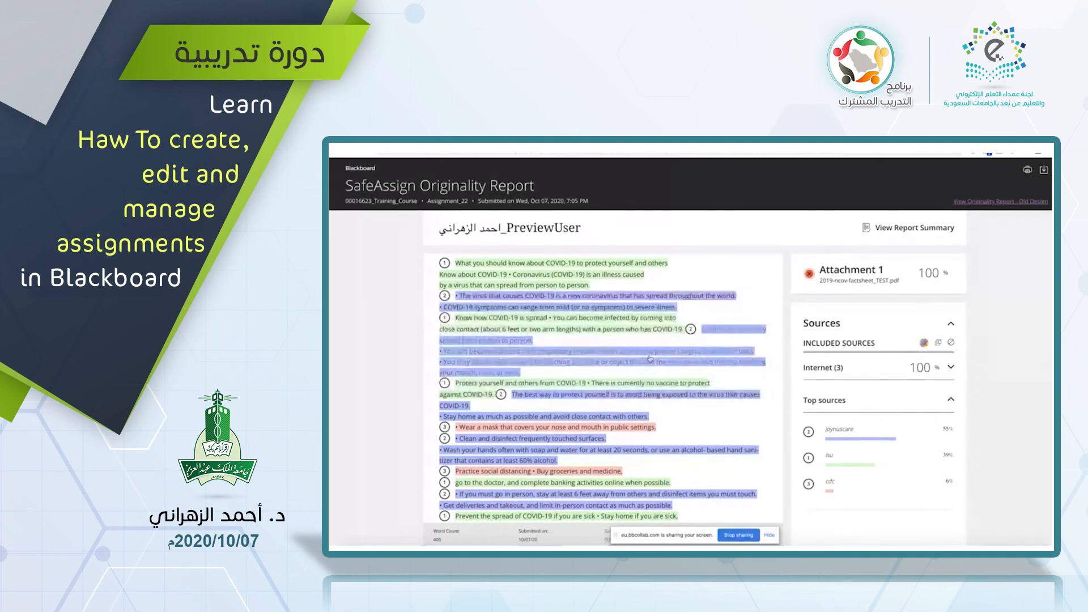
pyautogui.click(483, 358)
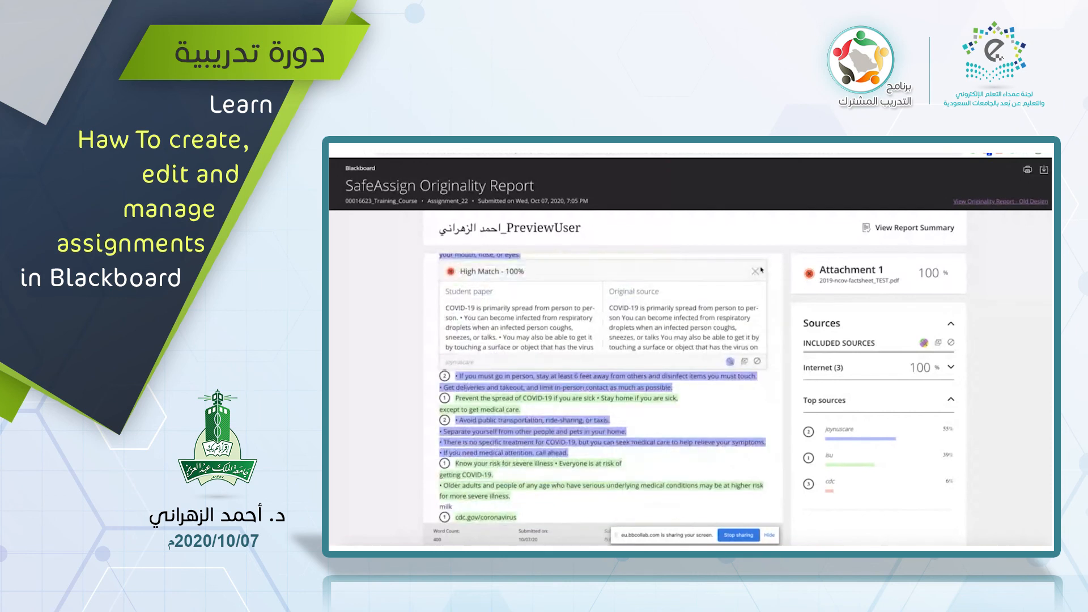
pyautogui.click(755, 272)
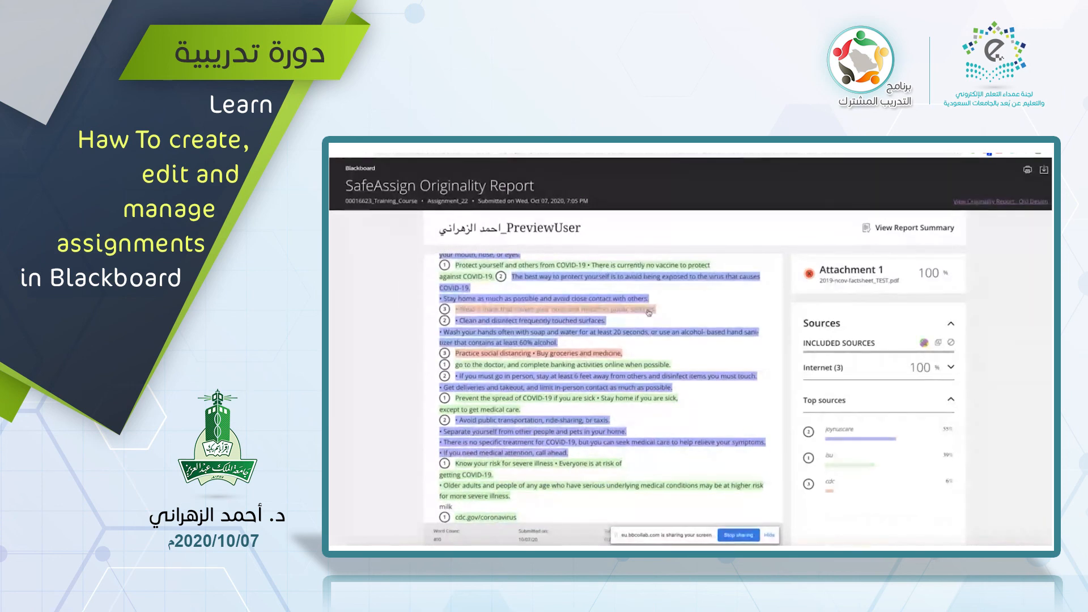
pyautogui.click(595, 314)
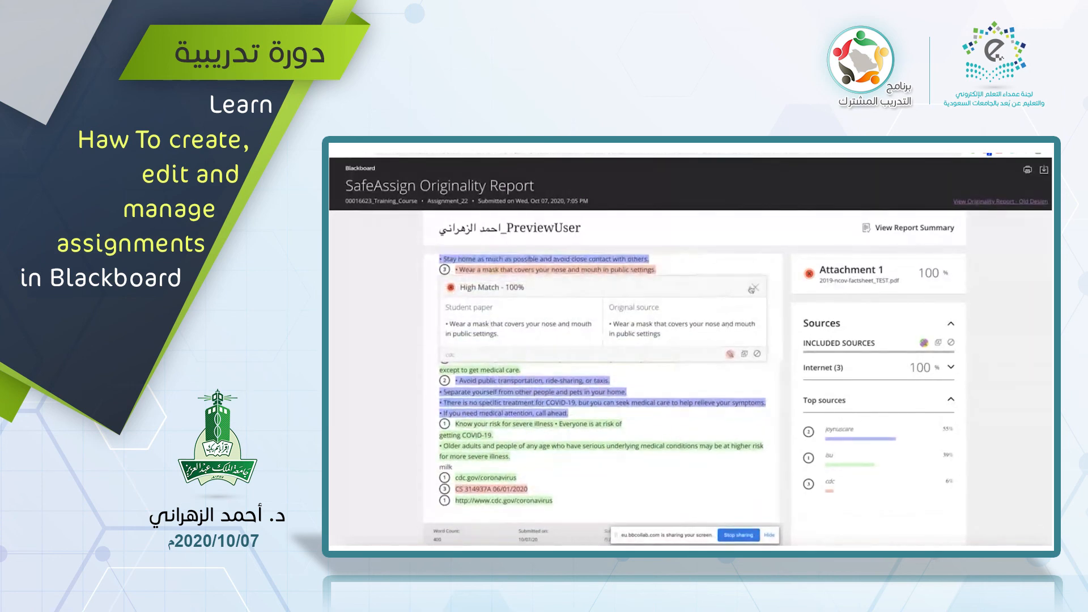
pyautogui.click(753, 287)
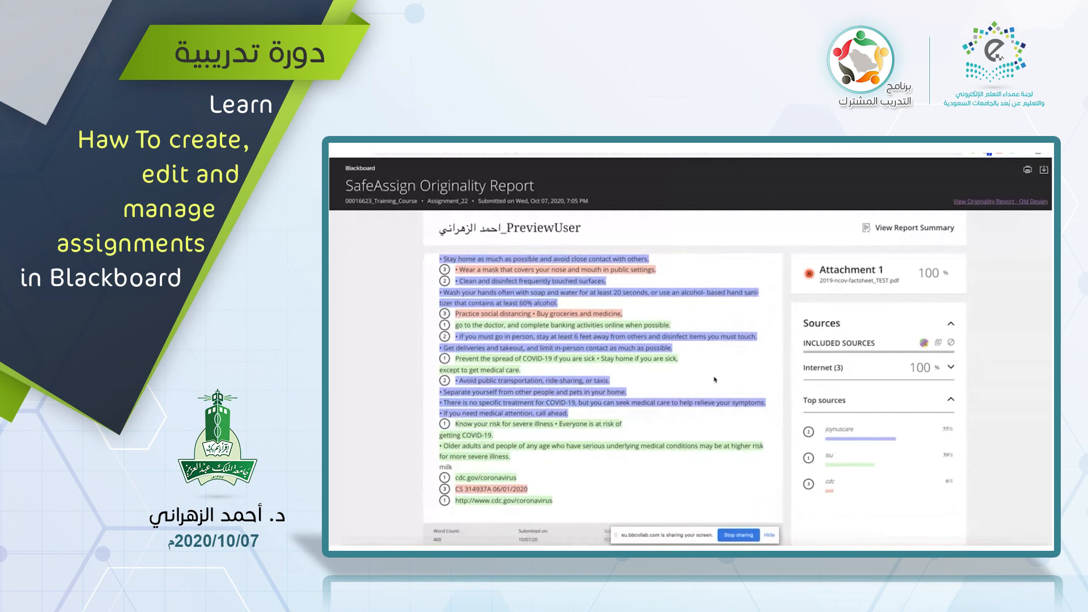
# Expand the included internet sources, look through the matching joynuscare web page, and return to the originality report
pyautogui.scroll(2, 715, 380)
pyautogui.click(950, 368)
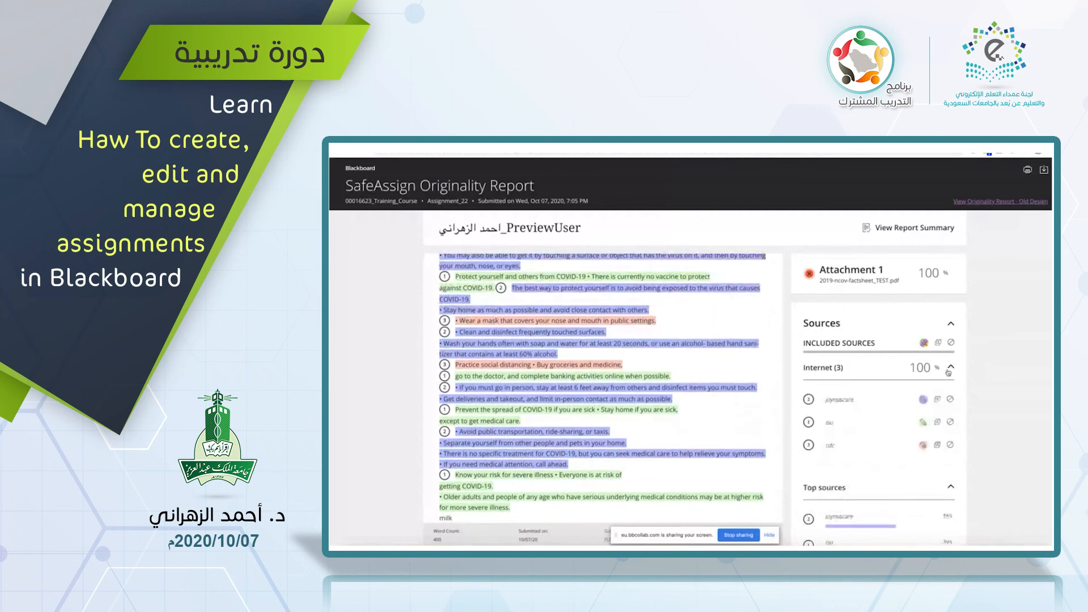
pyautogui.scroll(-2, 865, 413)
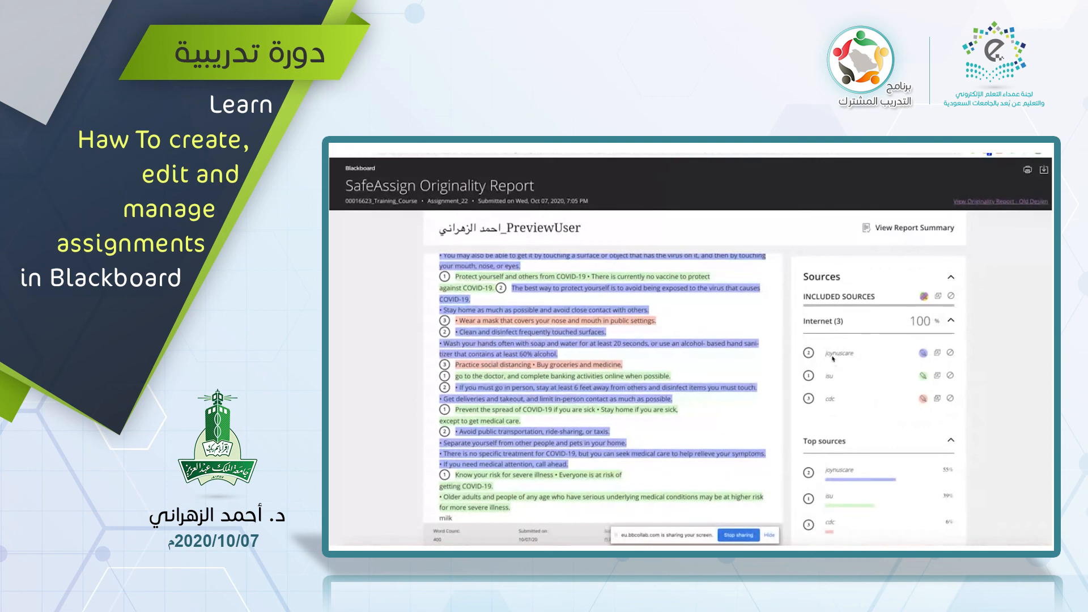
pyautogui.click(938, 354)
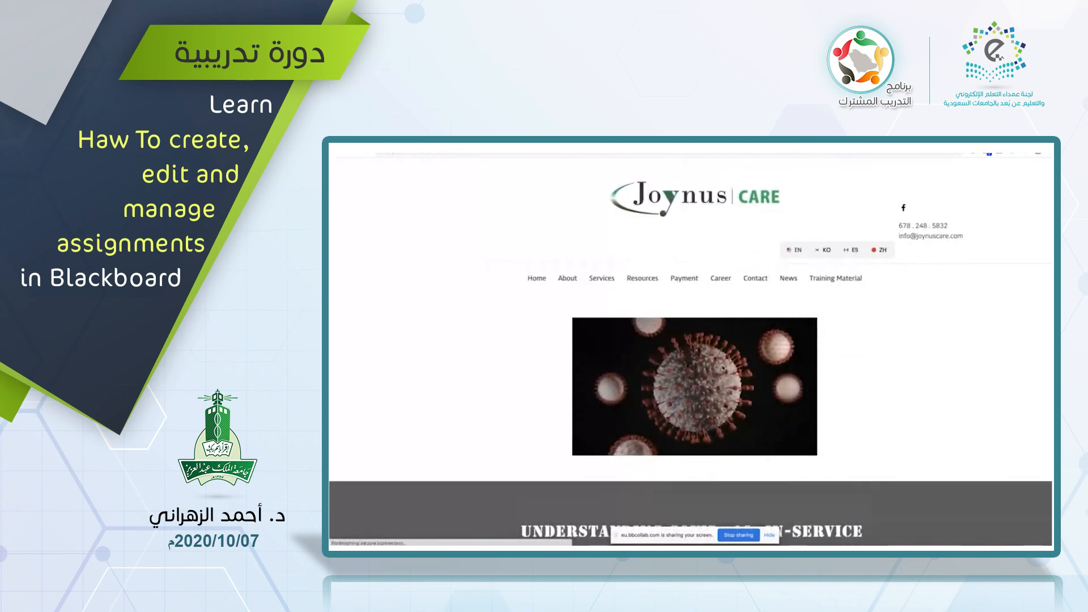
pyautogui.scroll(-1, 724, 368)
pyautogui.scroll(-10, 723, 367)
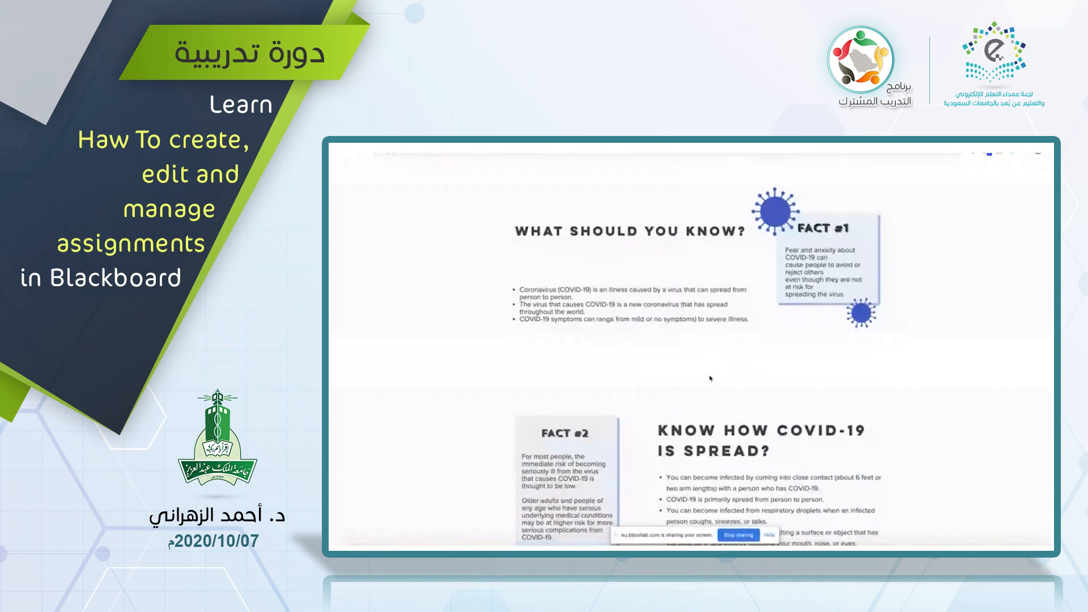
pyautogui.scroll(5, 715, 213)
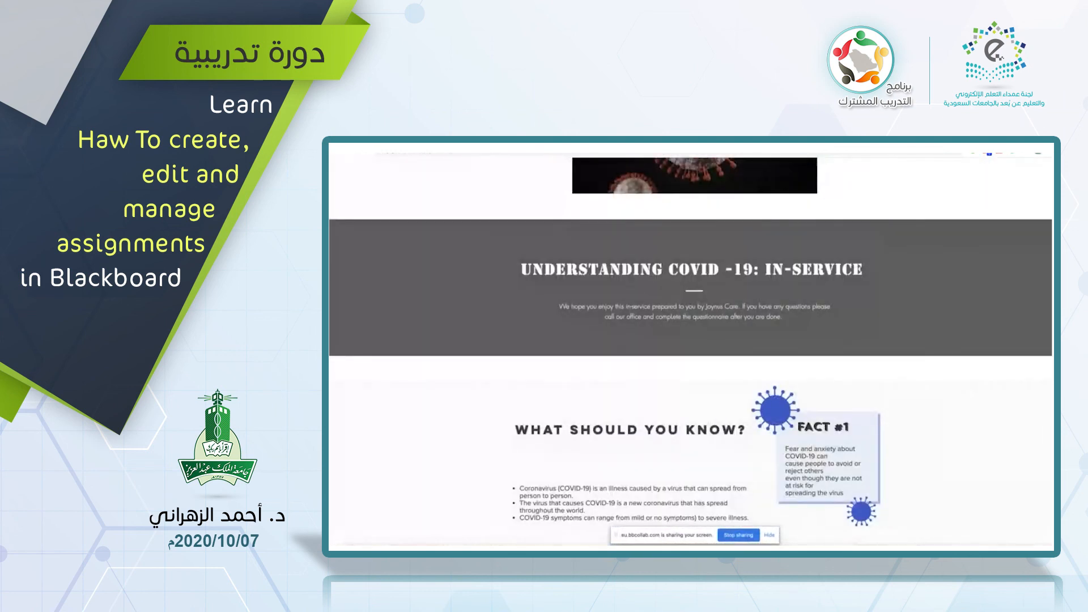
pyautogui.hotkey('ctrl', 'w')
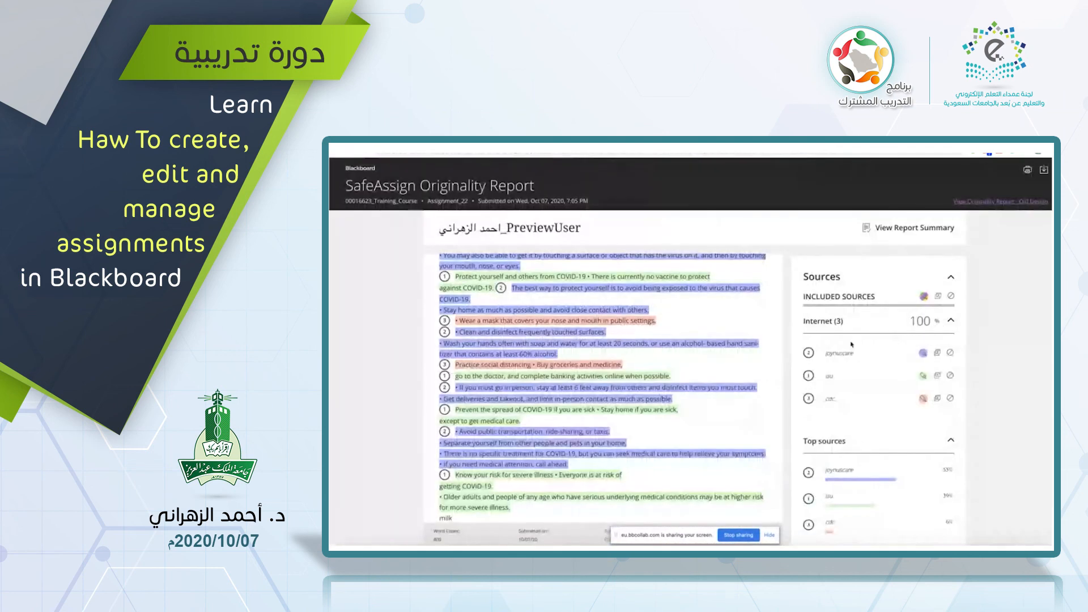
# Open the matching isu source, look through its COVID-19 factsheet, and return to the originality report
pyautogui.click(938, 377)
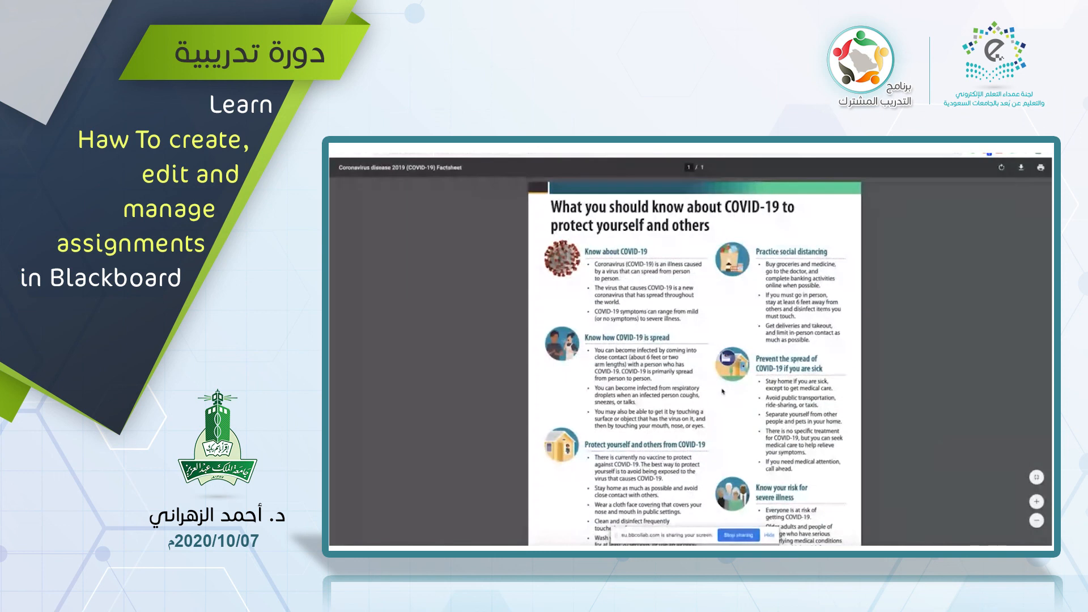
pyautogui.scroll(-2, 723, 391)
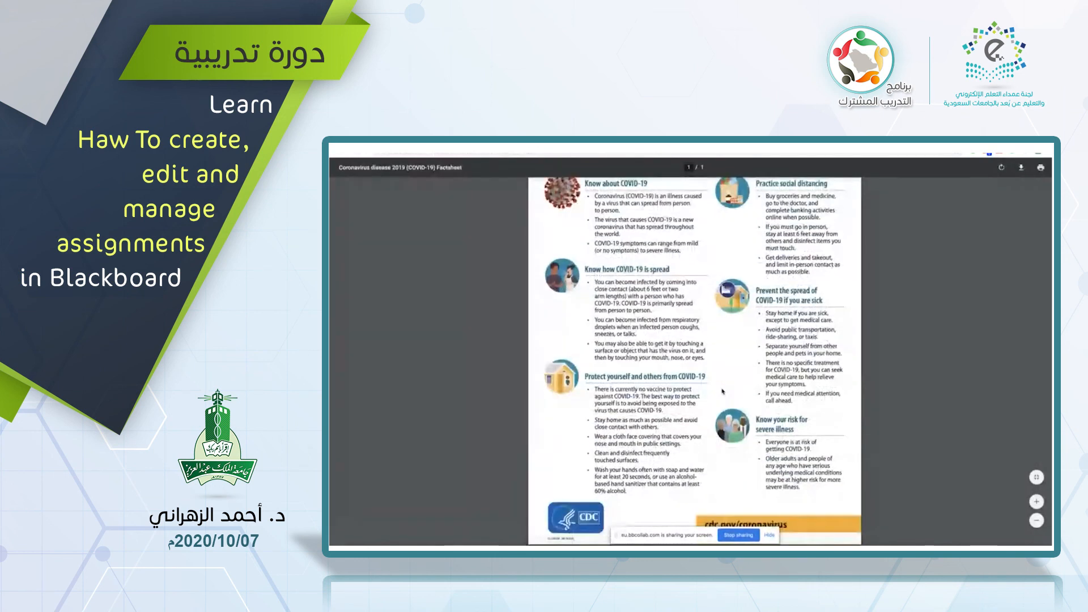
pyautogui.scroll(2, 722, 391)
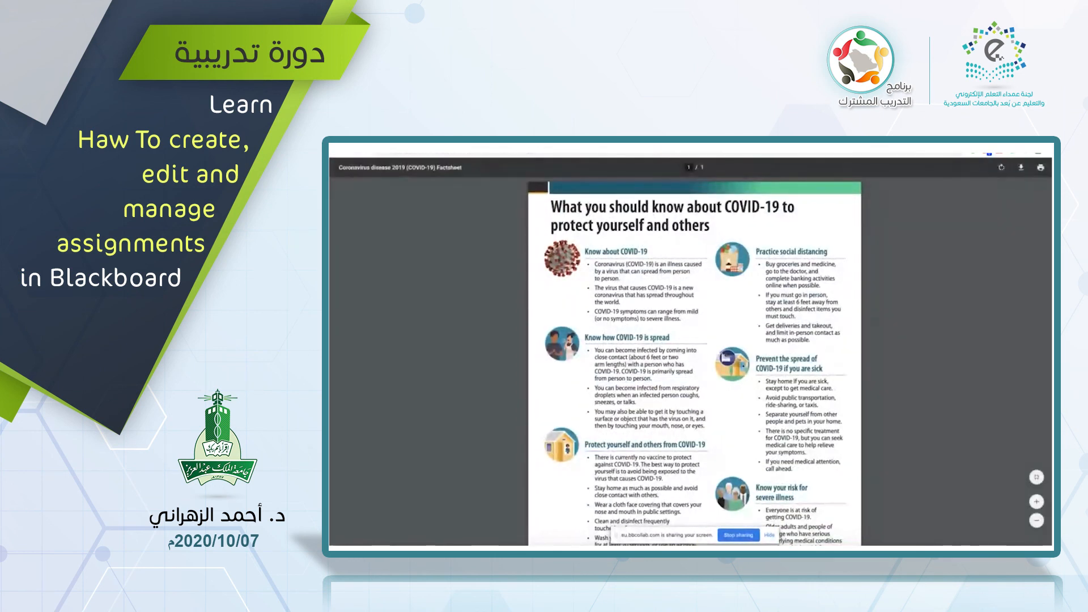
pyautogui.hotkey('ctrl', 'w')
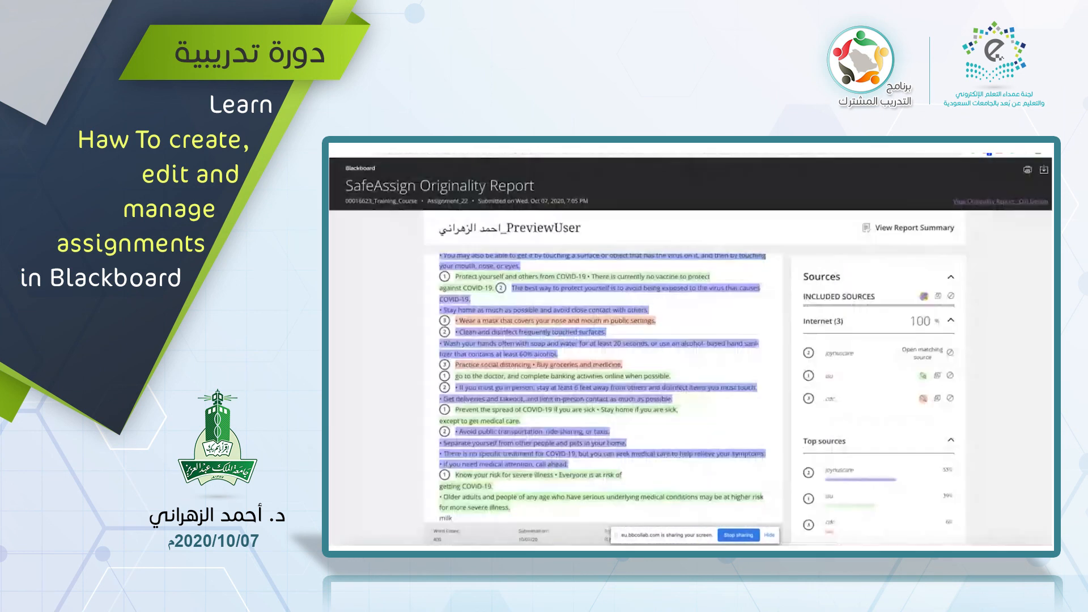
# Open the matching cdc source, look through its COVID-19 PDF, and return to the originality report
pyautogui.click(938, 399)
pyautogui.scroll(-3, 693, 346)
pyautogui.scroll(2, 694, 346)
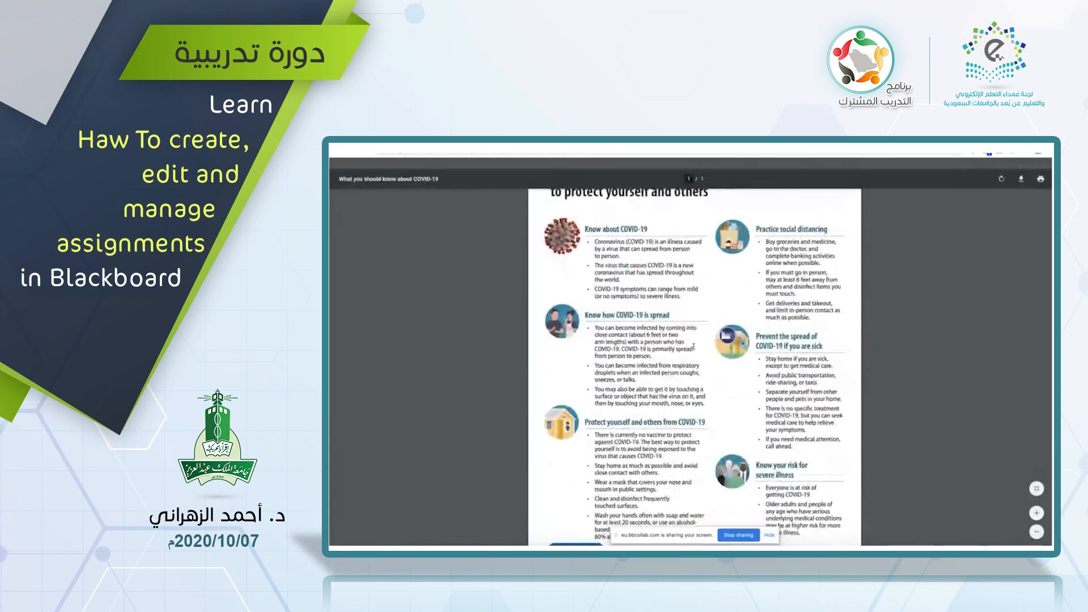
pyautogui.scroll(2, 693, 346)
pyautogui.hotkey('ctrl', 'w')
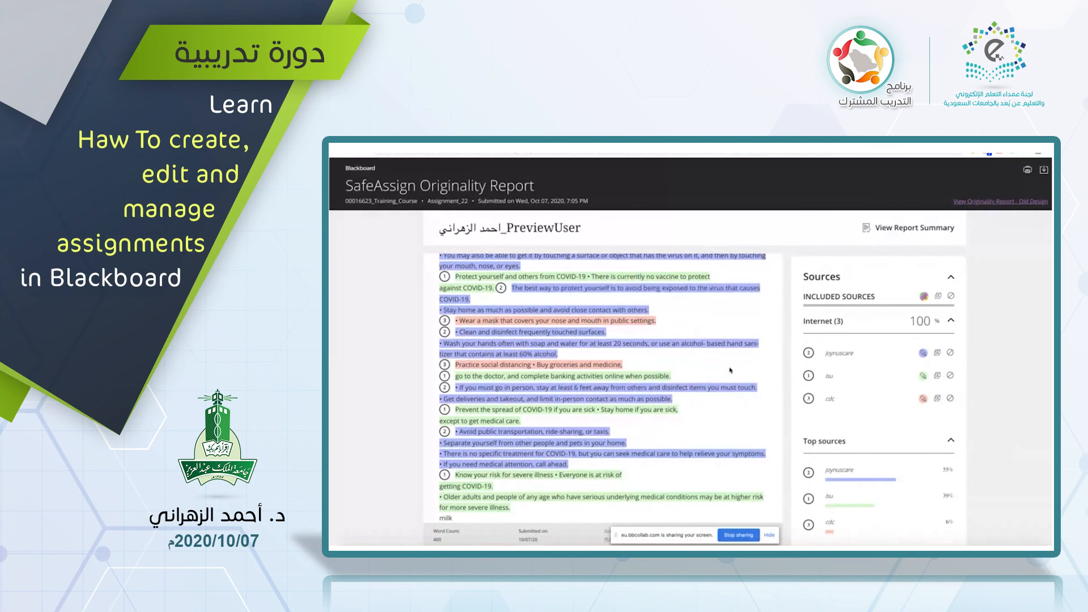
# View the originality report in its old design, return to the new design, and review the Report Summary
pyautogui.scroll(2, 730, 370)
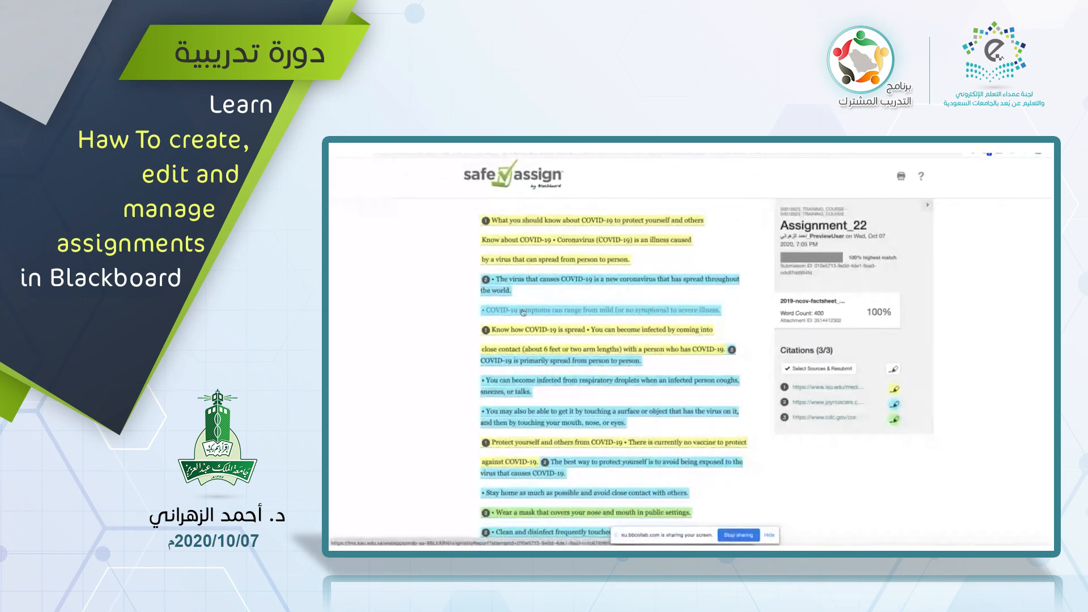
pyautogui.scroll(-1, 523, 312)
pyautogui.scroll(1, 396, 238)
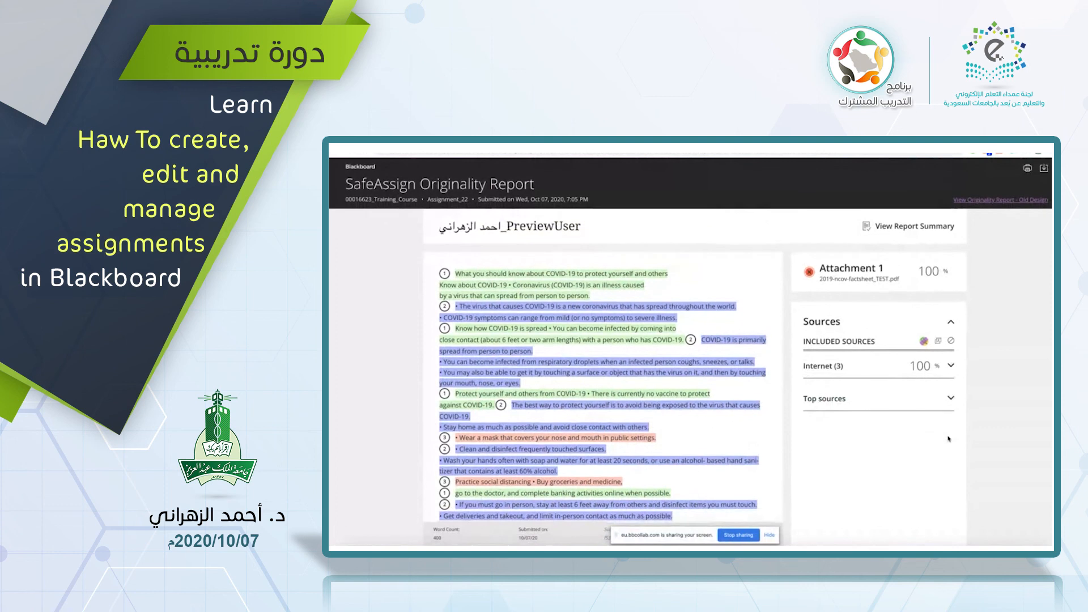
pyautogui.click(899, 231)
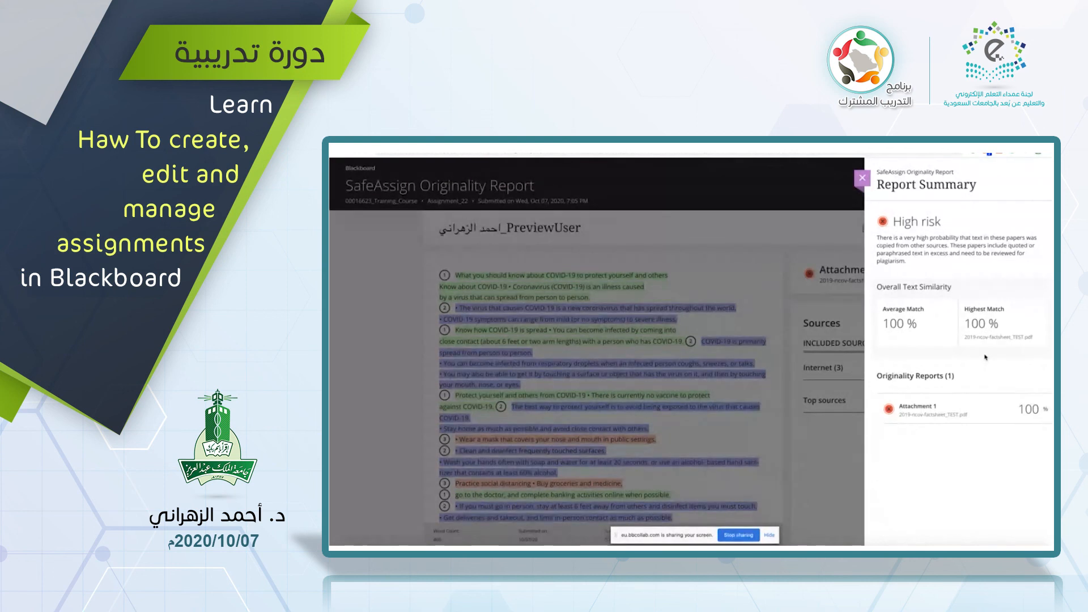
pyautogui.click(863, 178)
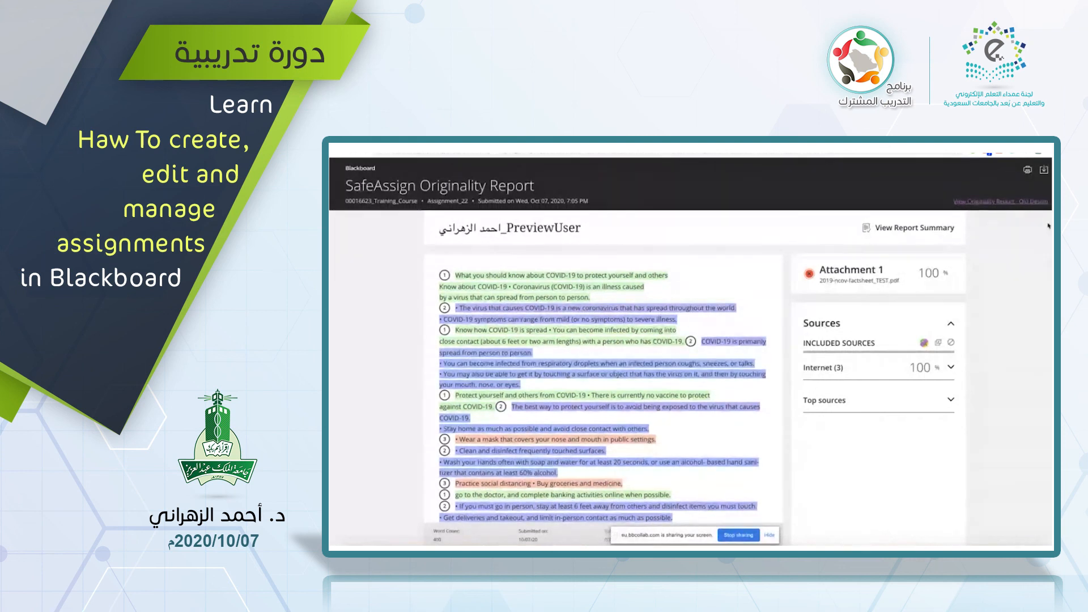
# Save the originality report to the Desktop as a PDF document named Originality Report, with all pages in portrait layout
pyautogui.click(1044, 171)
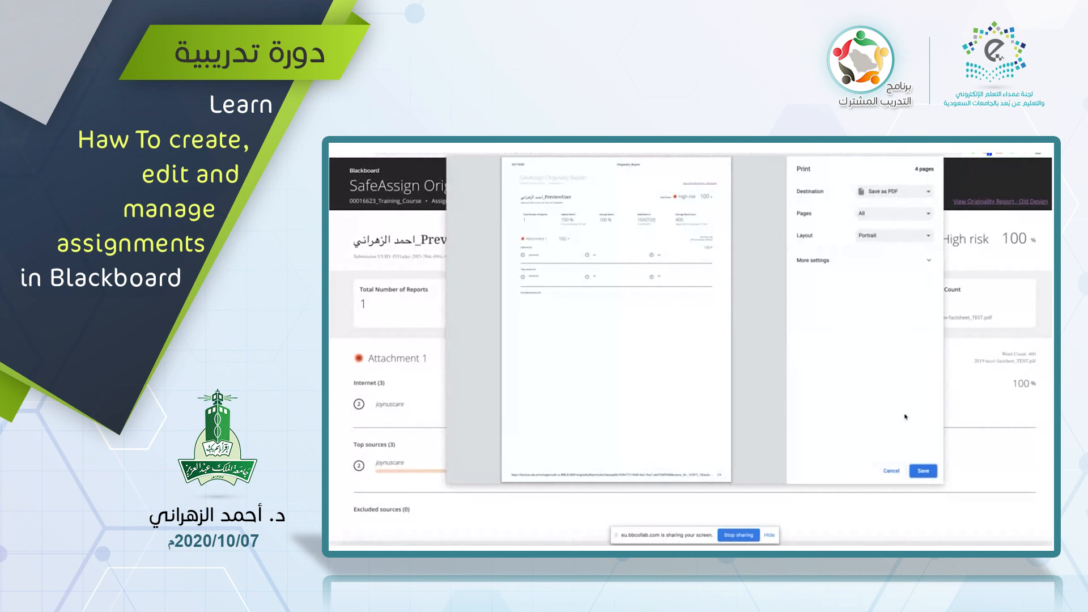
pyautogui.click(923, 471)
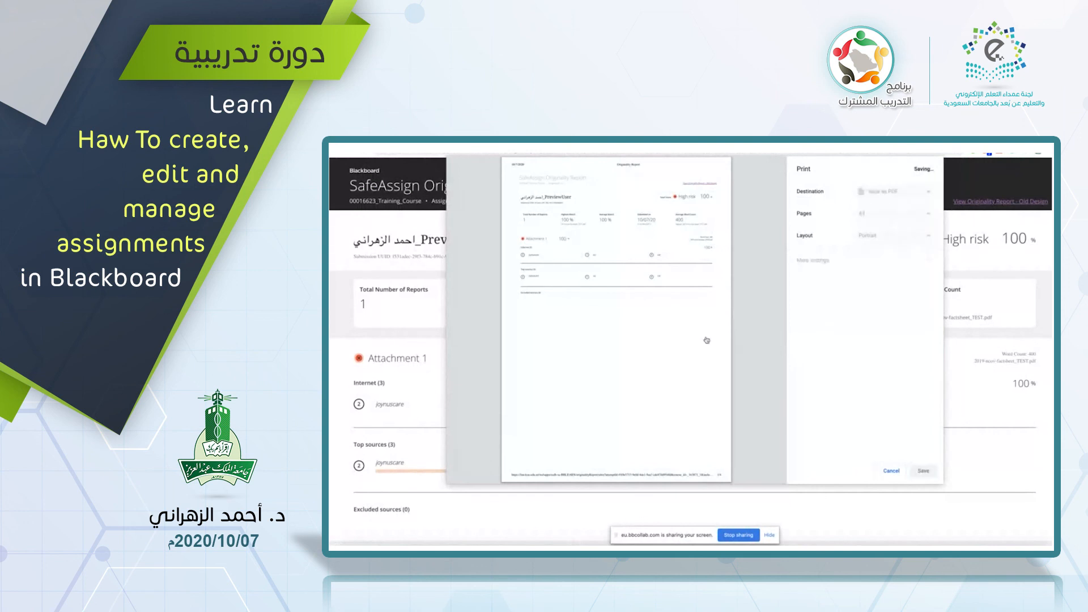
pyautogui.click(550, 231)
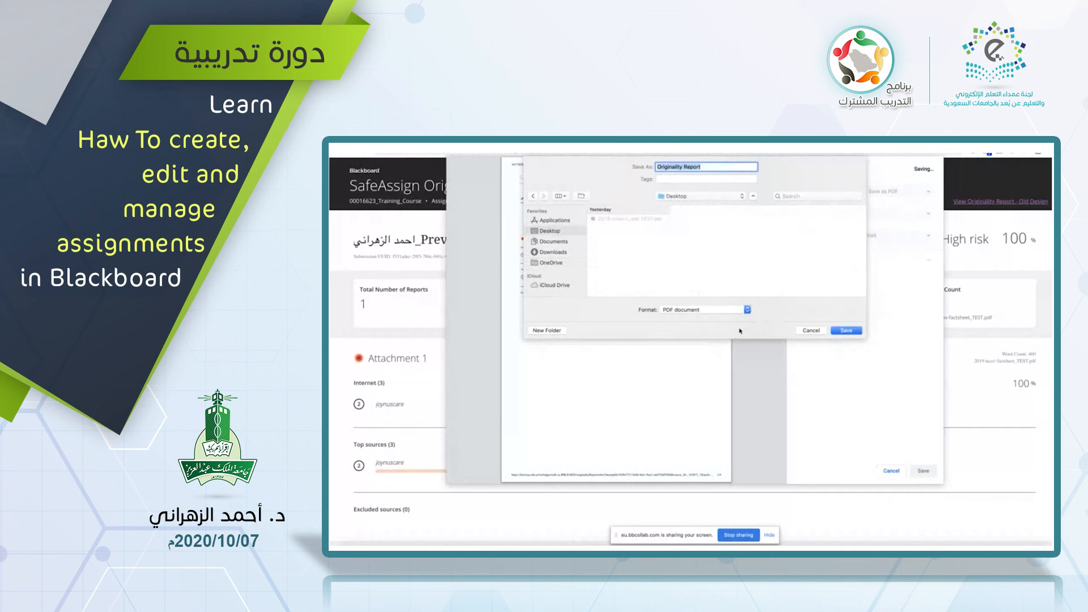
pyautogui.click(846, 331)
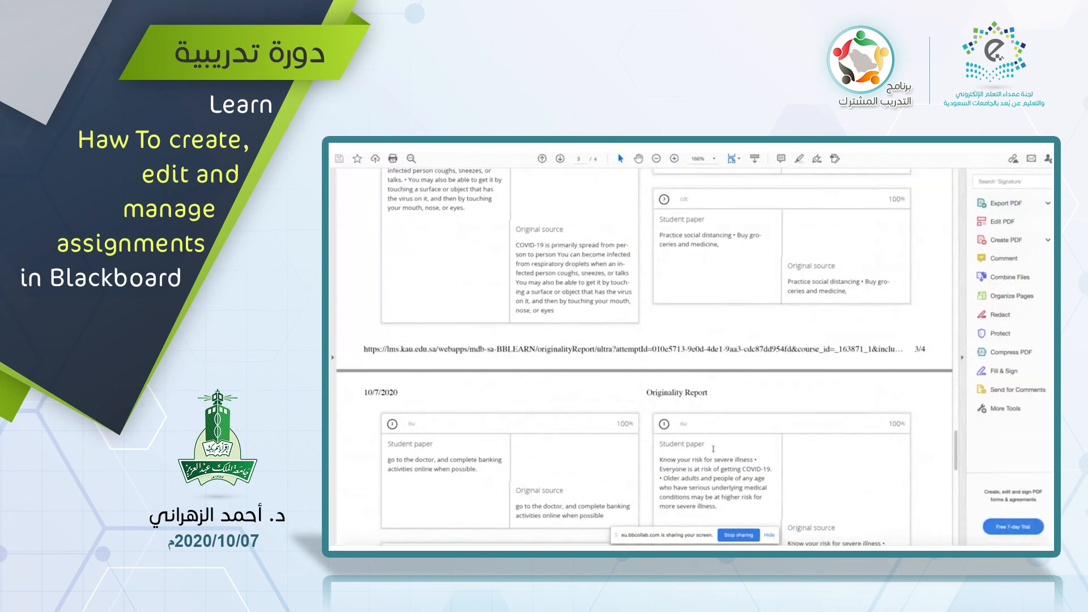